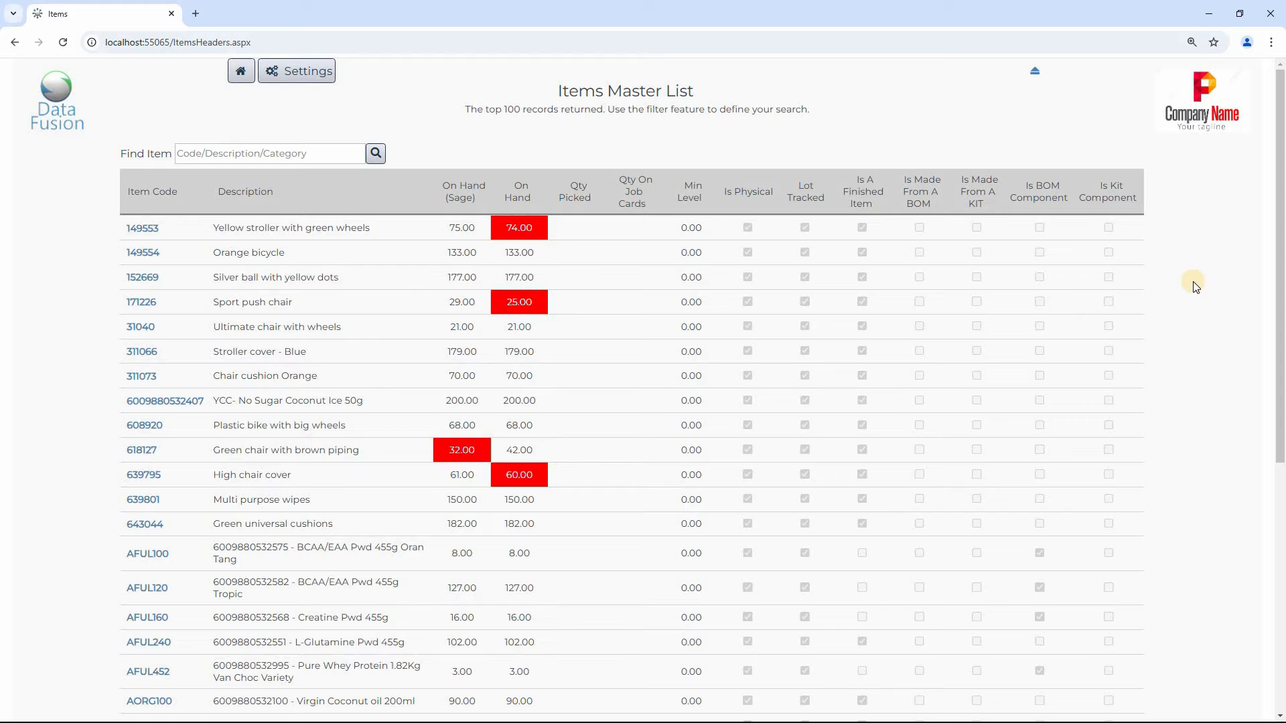
- Change item AORG100 from a finished item to a BOM component and save the item
scroll(1195, 285, "down", 1)
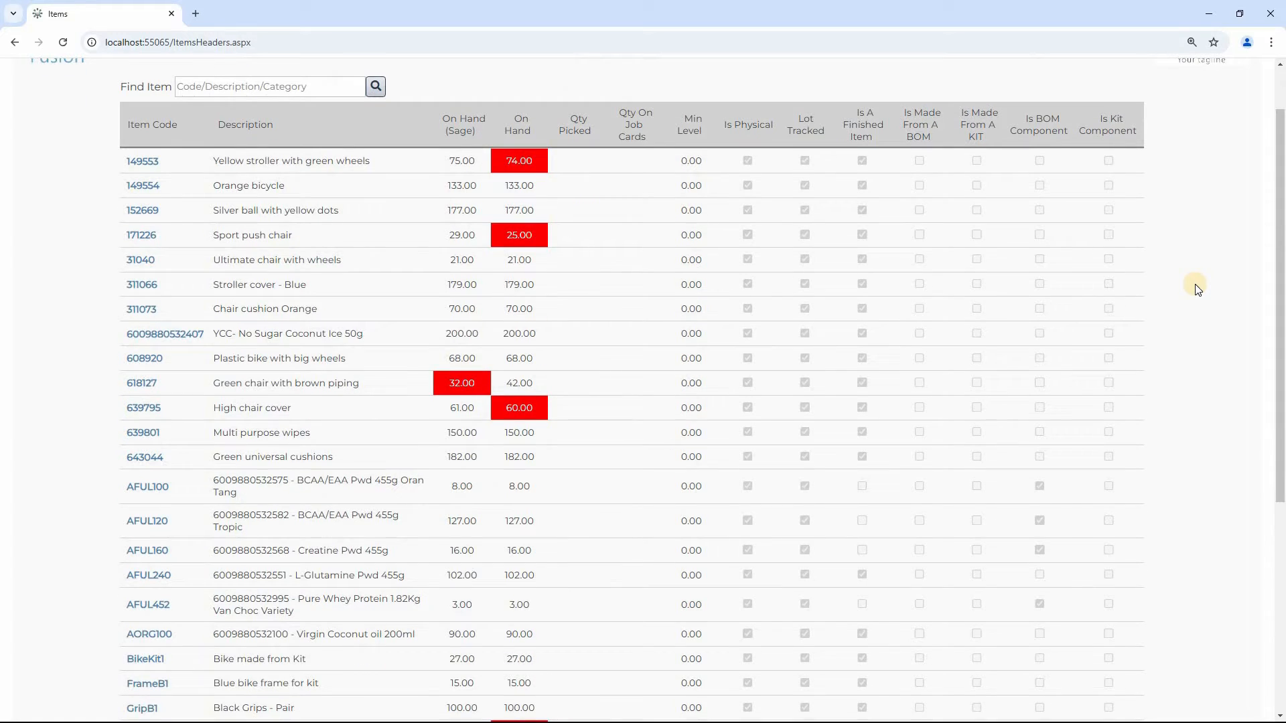
left_click_drag(306, 288, 203, 293)
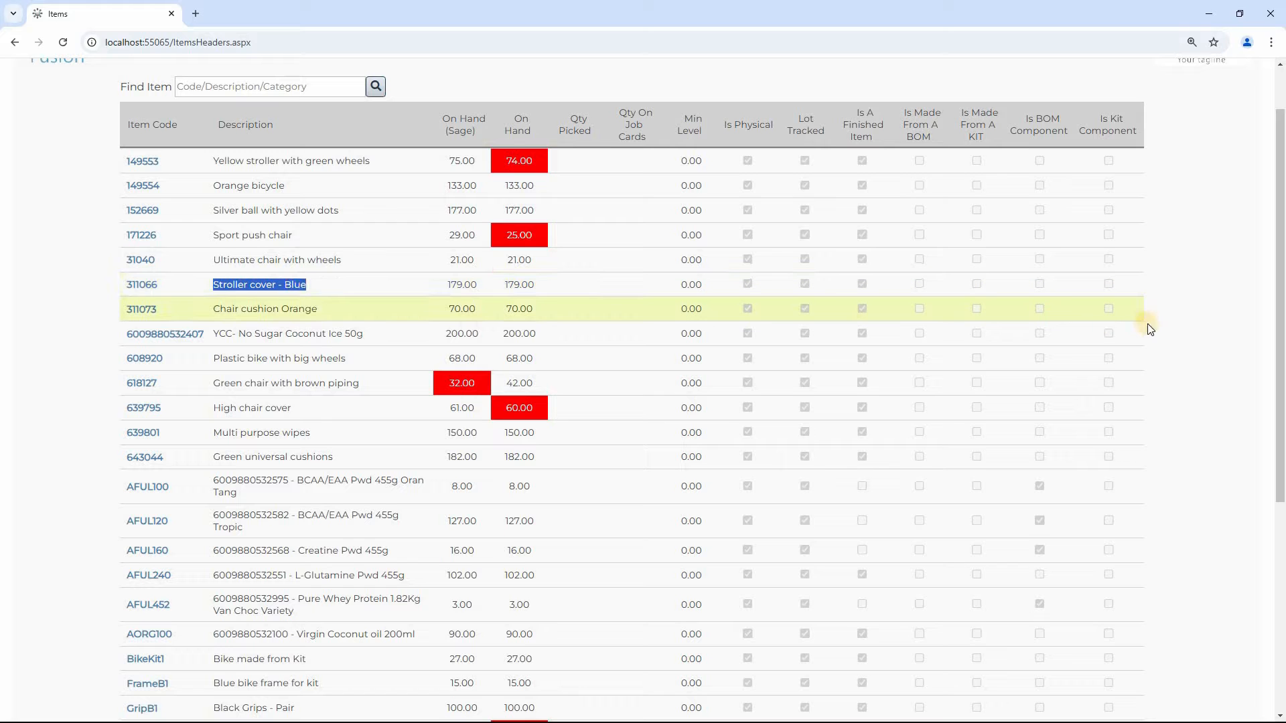
scroll(1184, 323, "down", 1)
scroll(1183, 323, "down", 2)
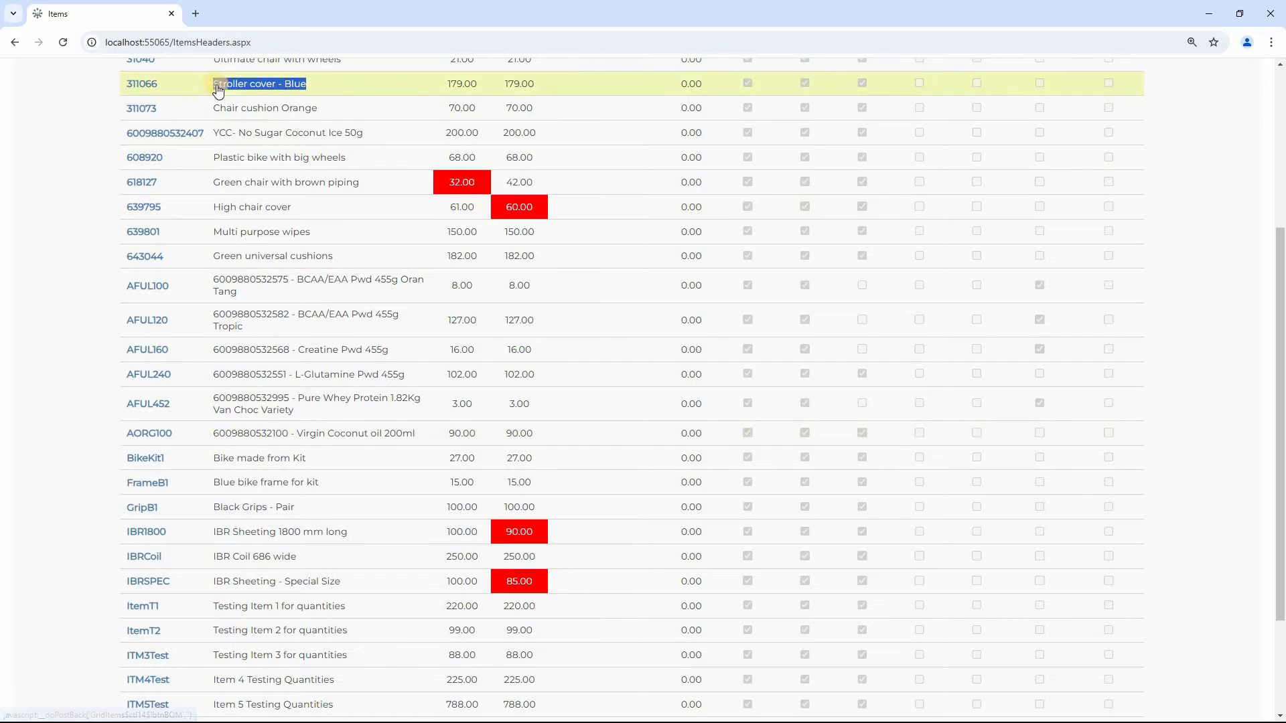
left_click(145, 434)
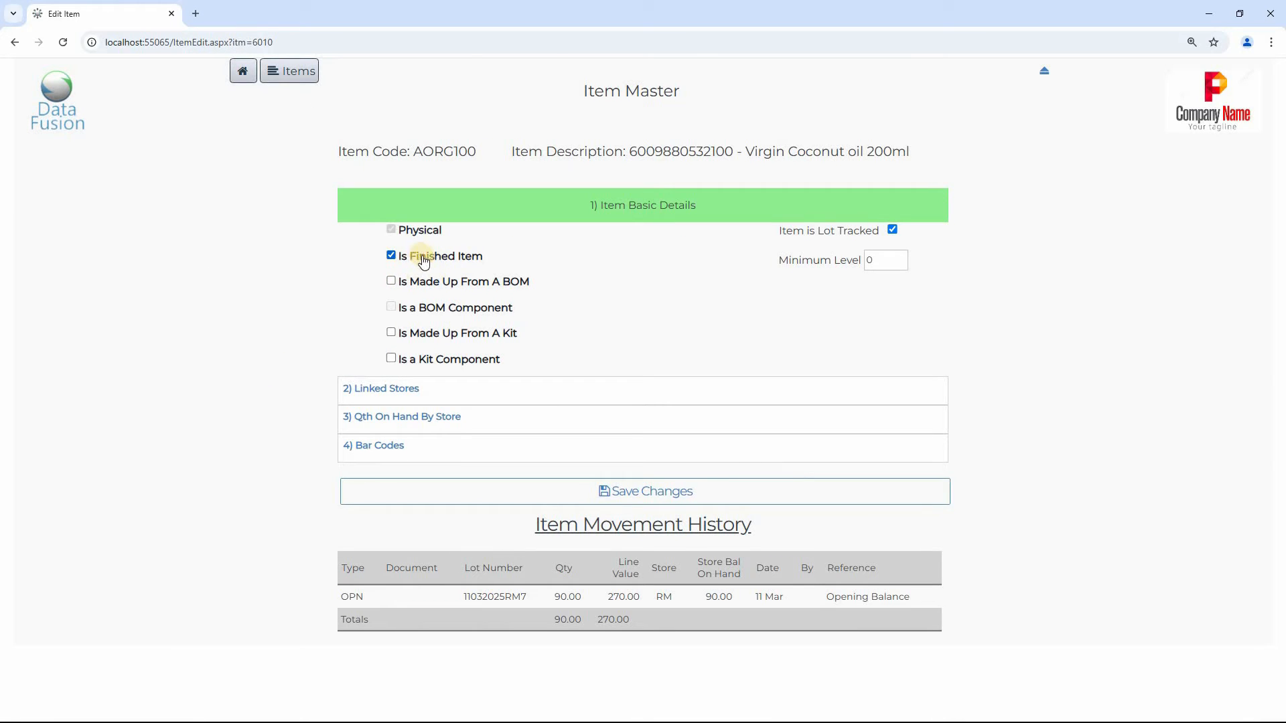
left_click(391, 260)
left_click(391, 307)
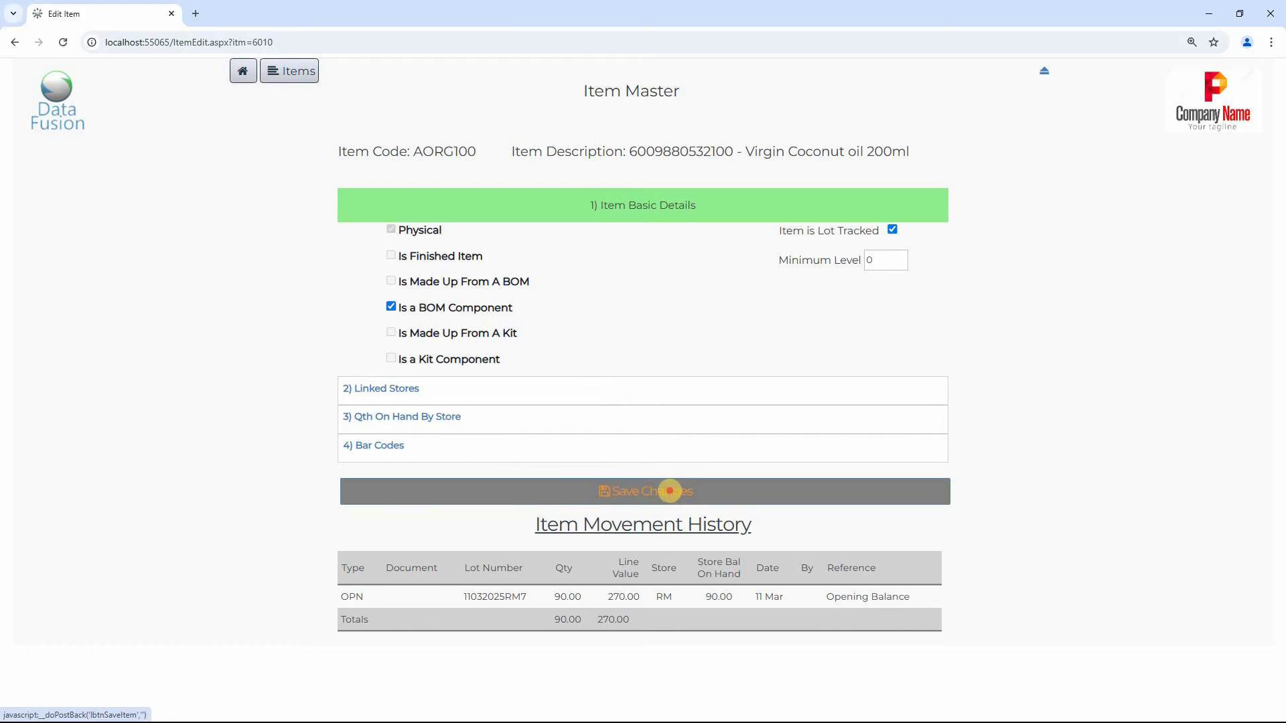
left_click(669, 493)
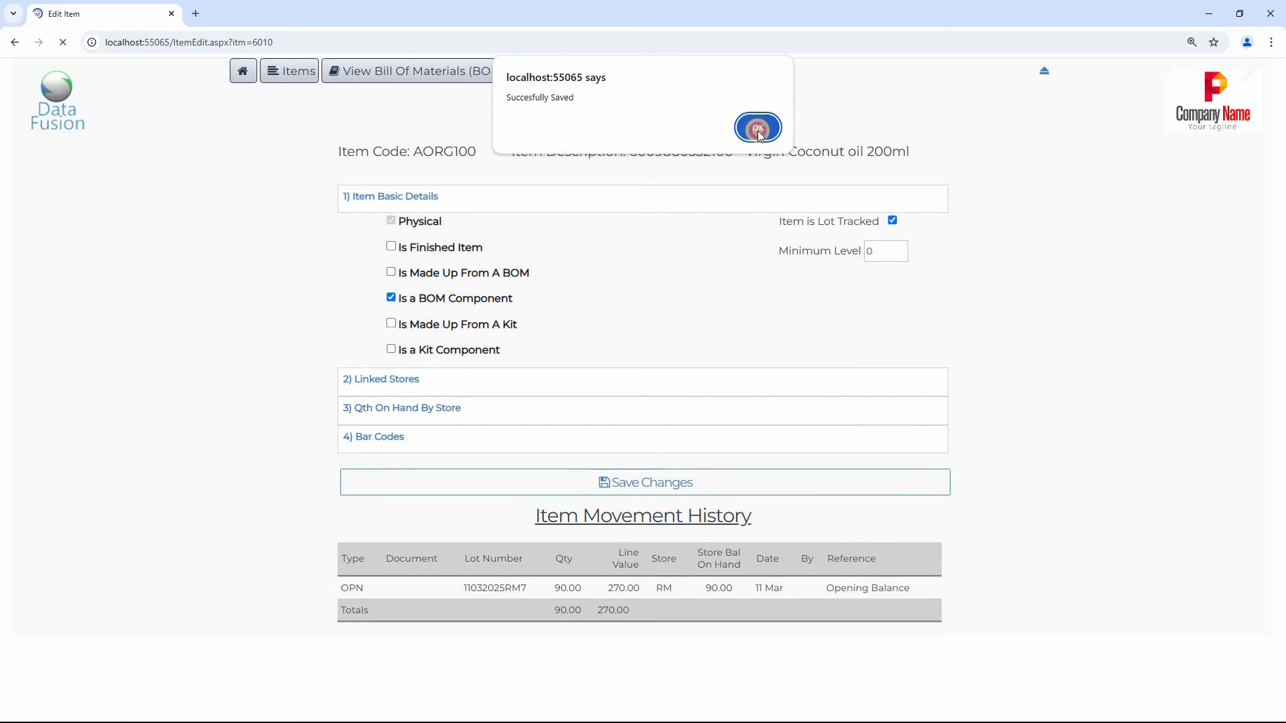
left_click(749, 132)
- From the items list, mark item 311066 (Stroller cover - Blue) as made up from a BOM and save it
left_click(288, 73)
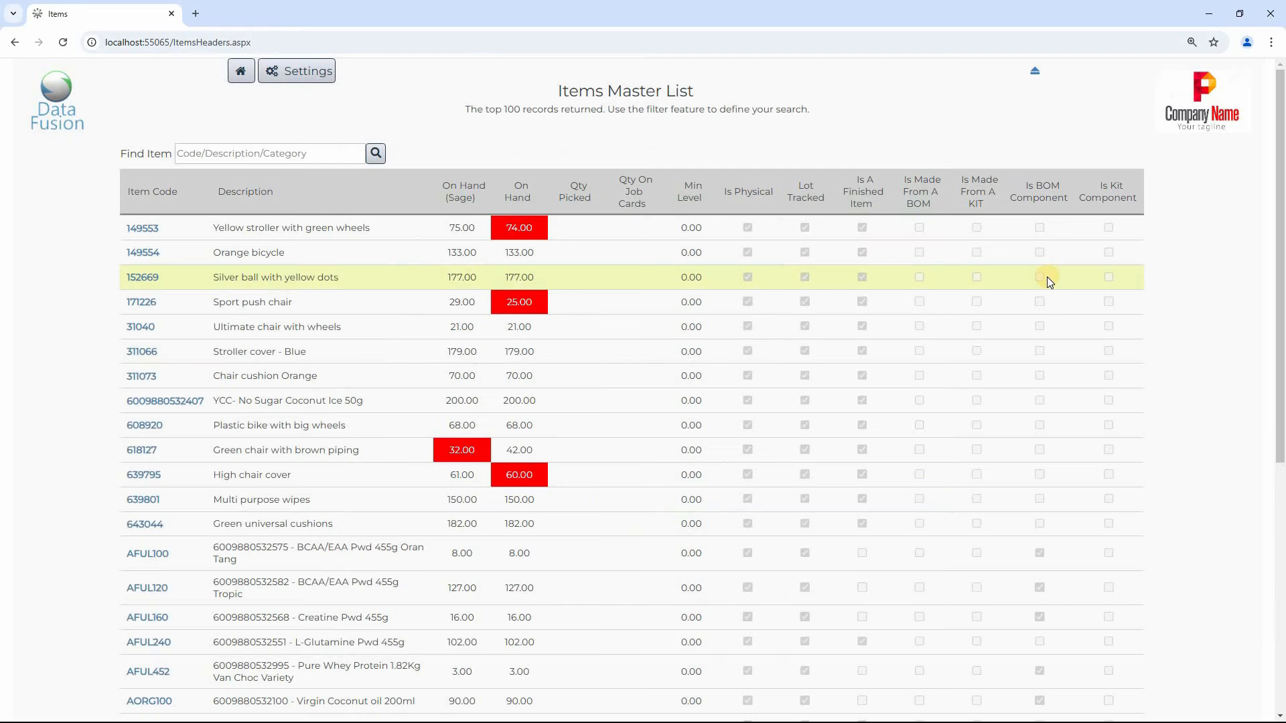
left_click(137, 357)
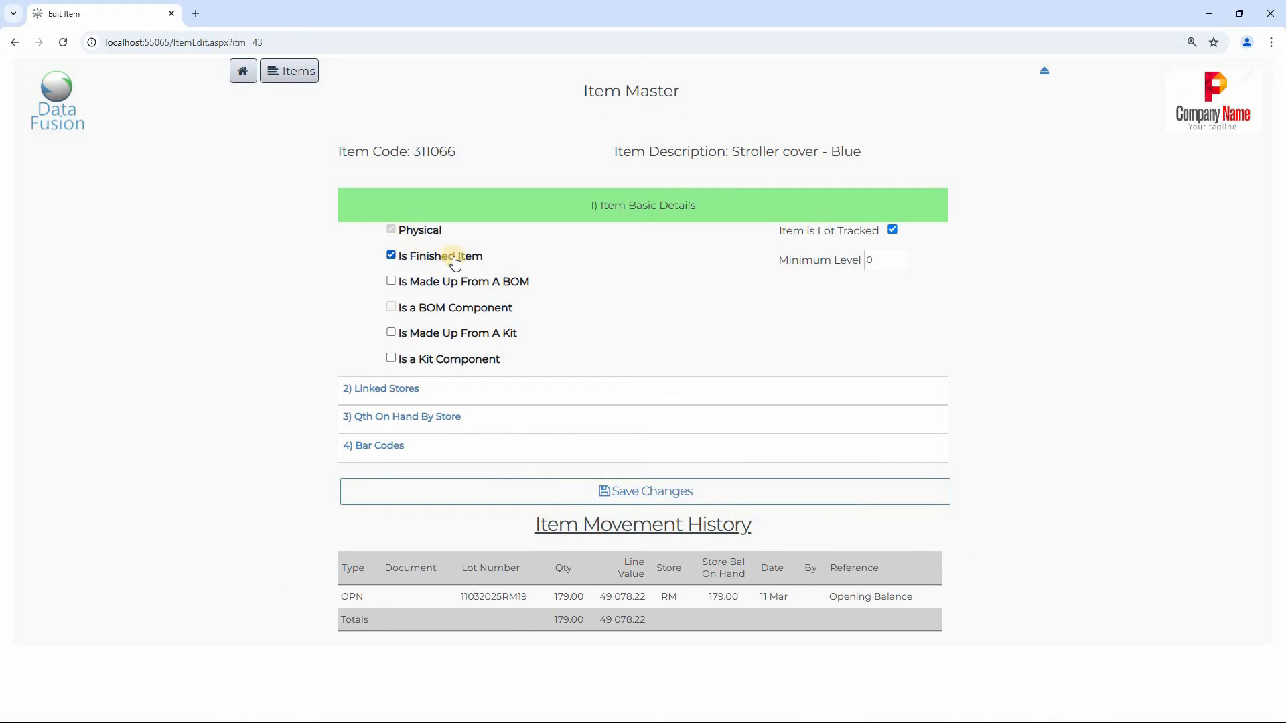
left_click(393, 285)
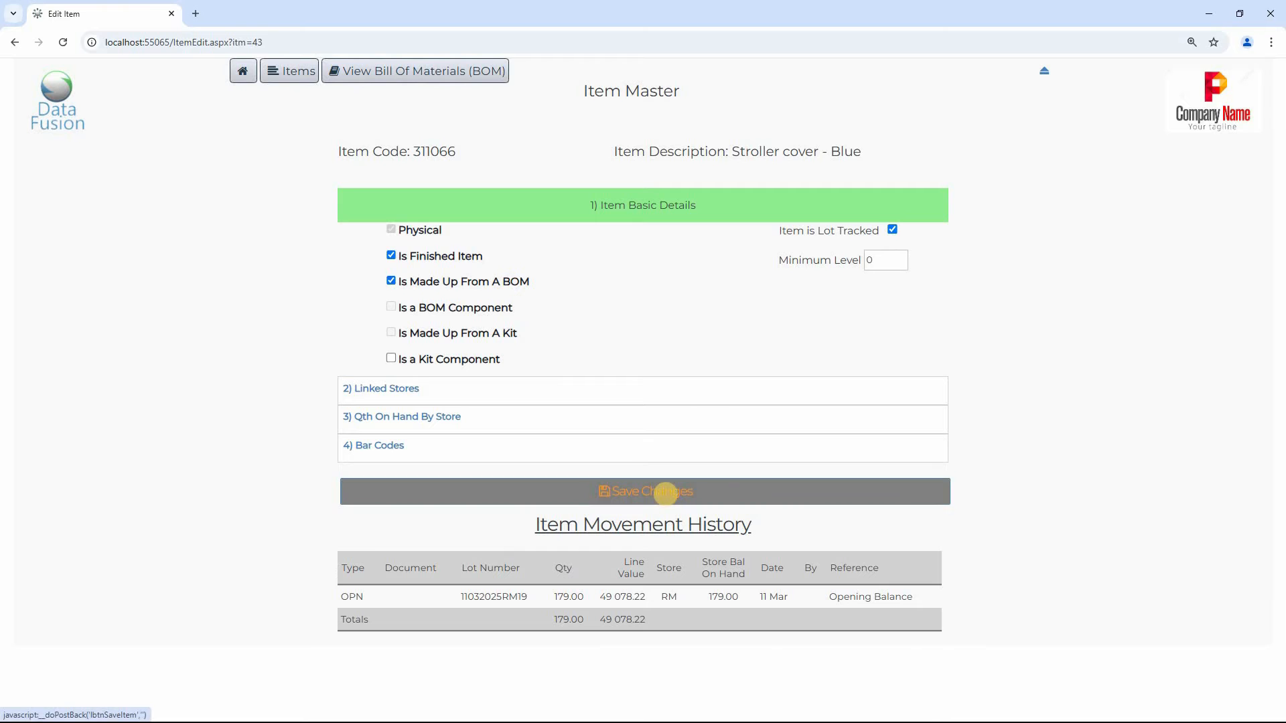
left_click(666, 494)
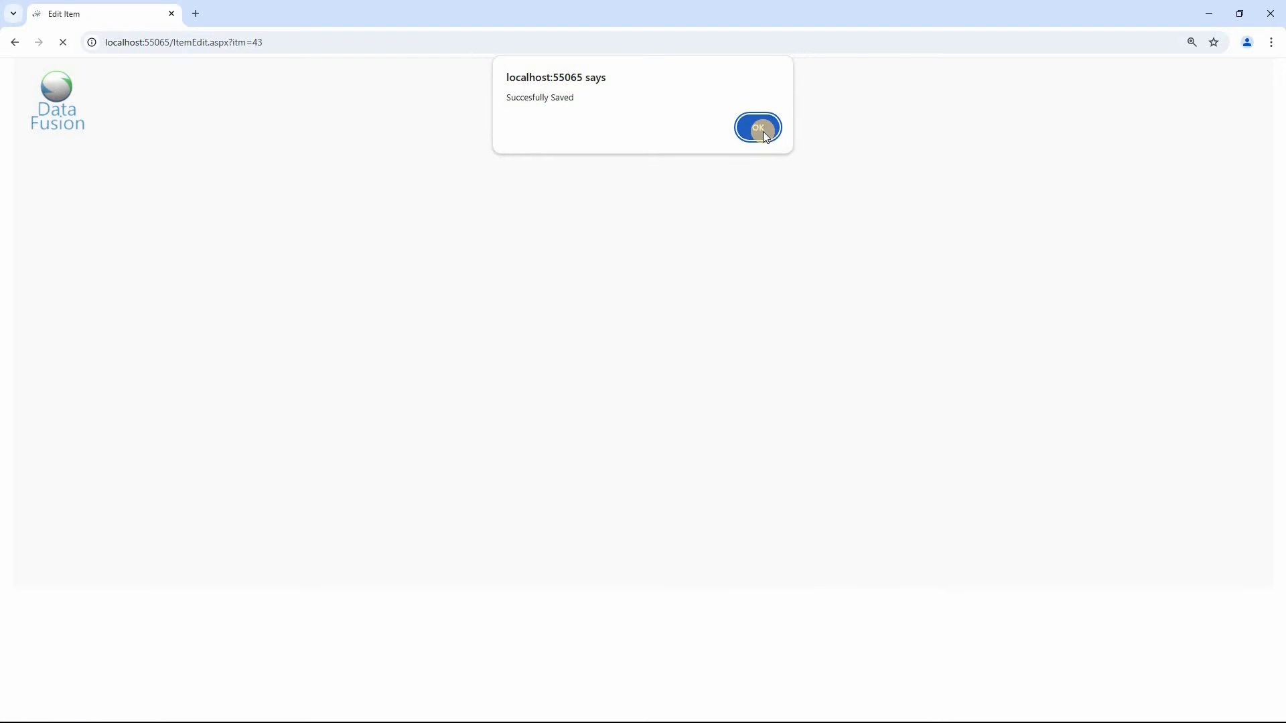
left_click(762, 132)
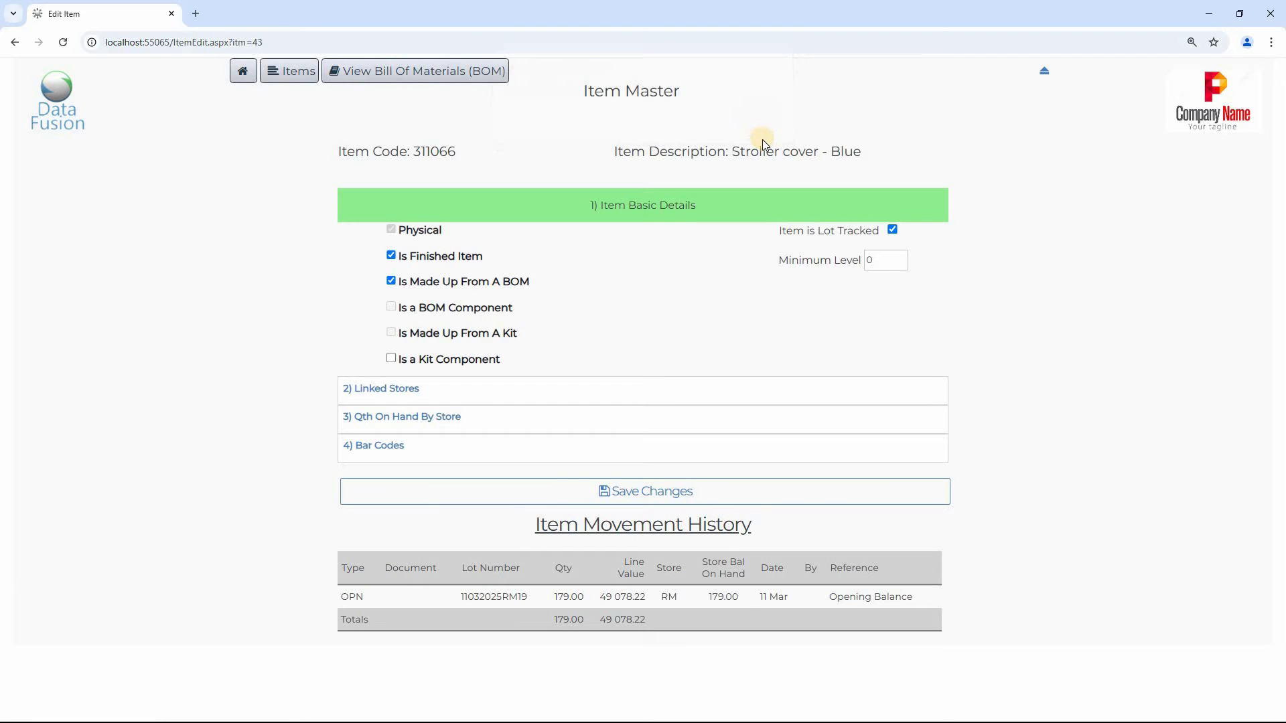
- Open the stroller cover's bill of materials and enter the code BOMST with the description "Bom for stoller"
left_click(380, 74)
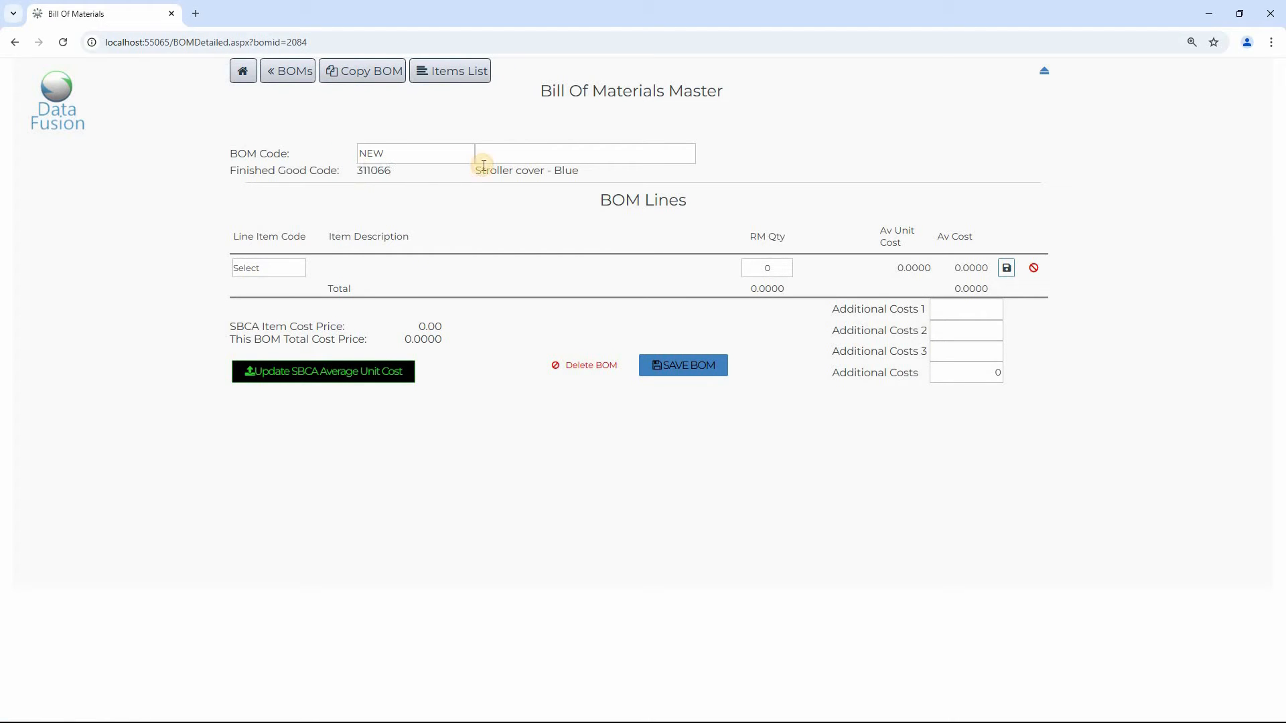
double_click(368, 153)
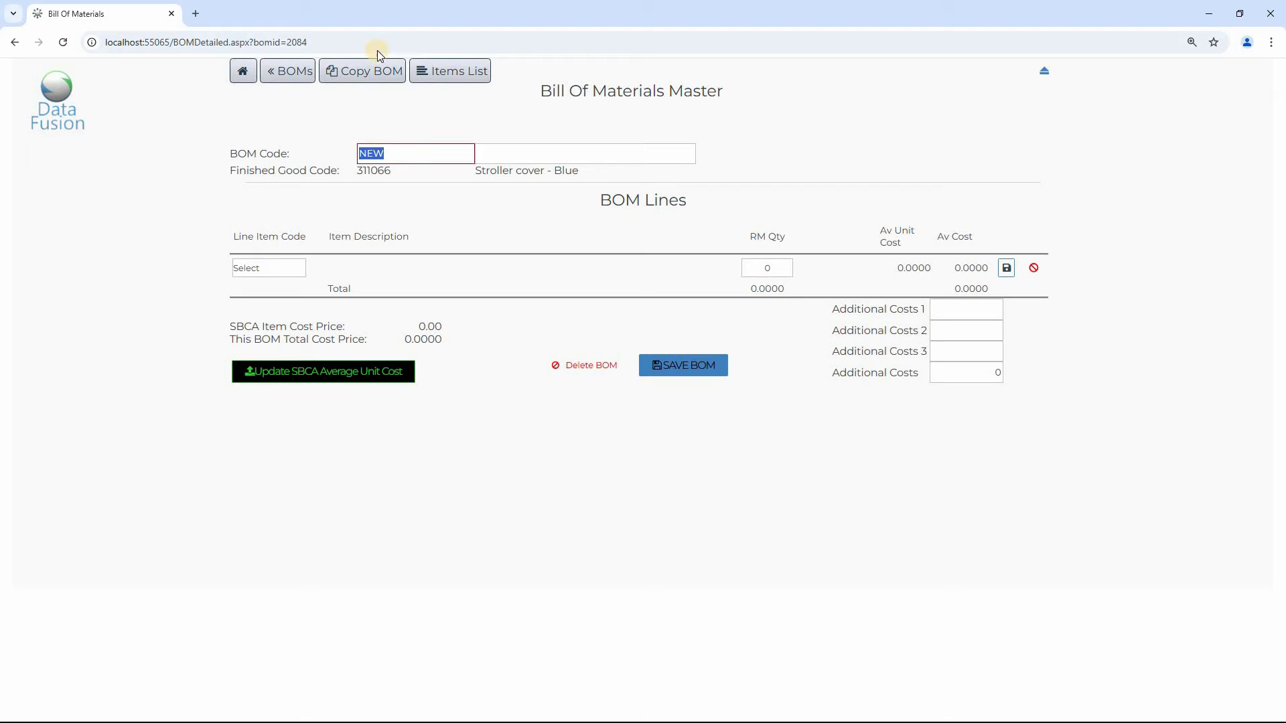
type("BOMST")
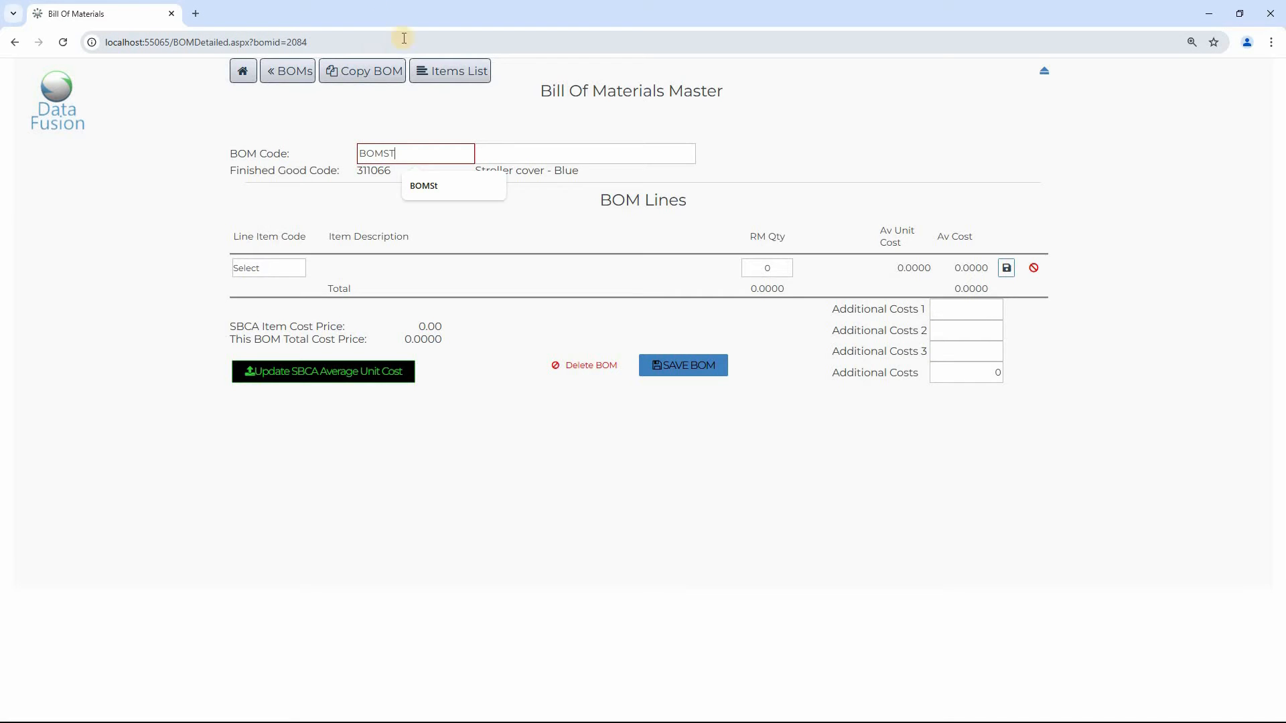
left_click(496, 147)
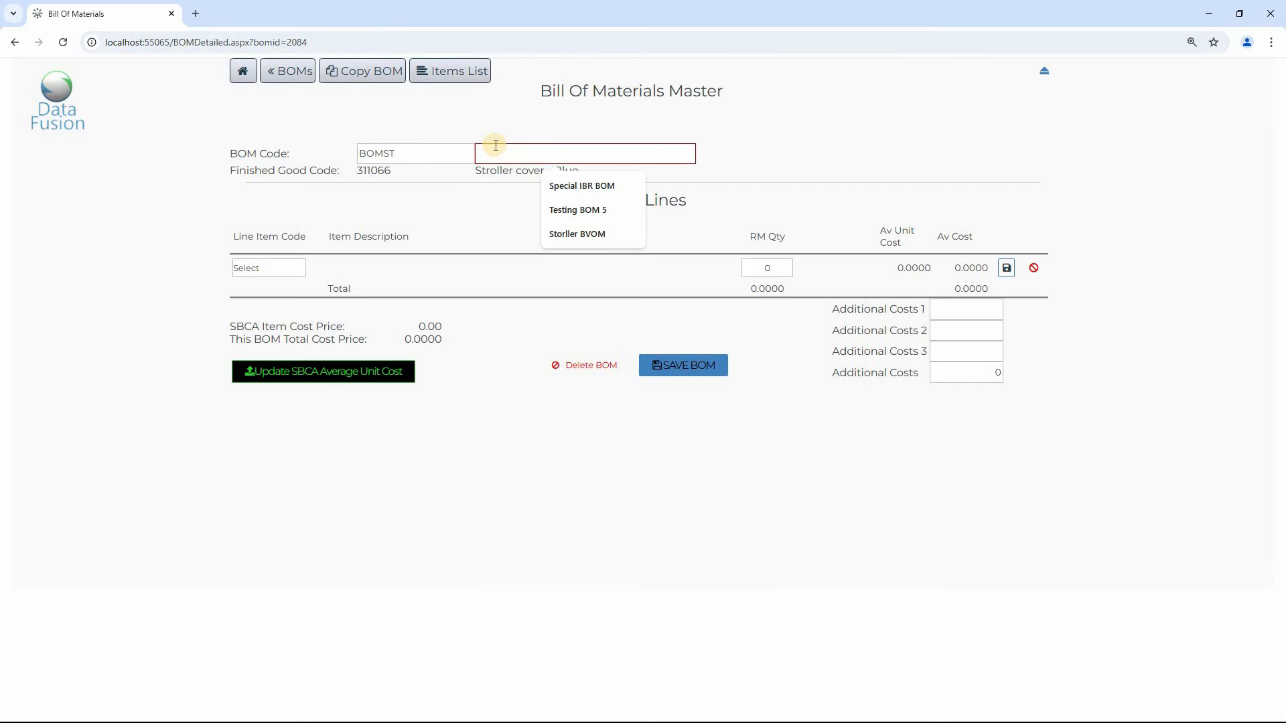
type("Bom for stoller")
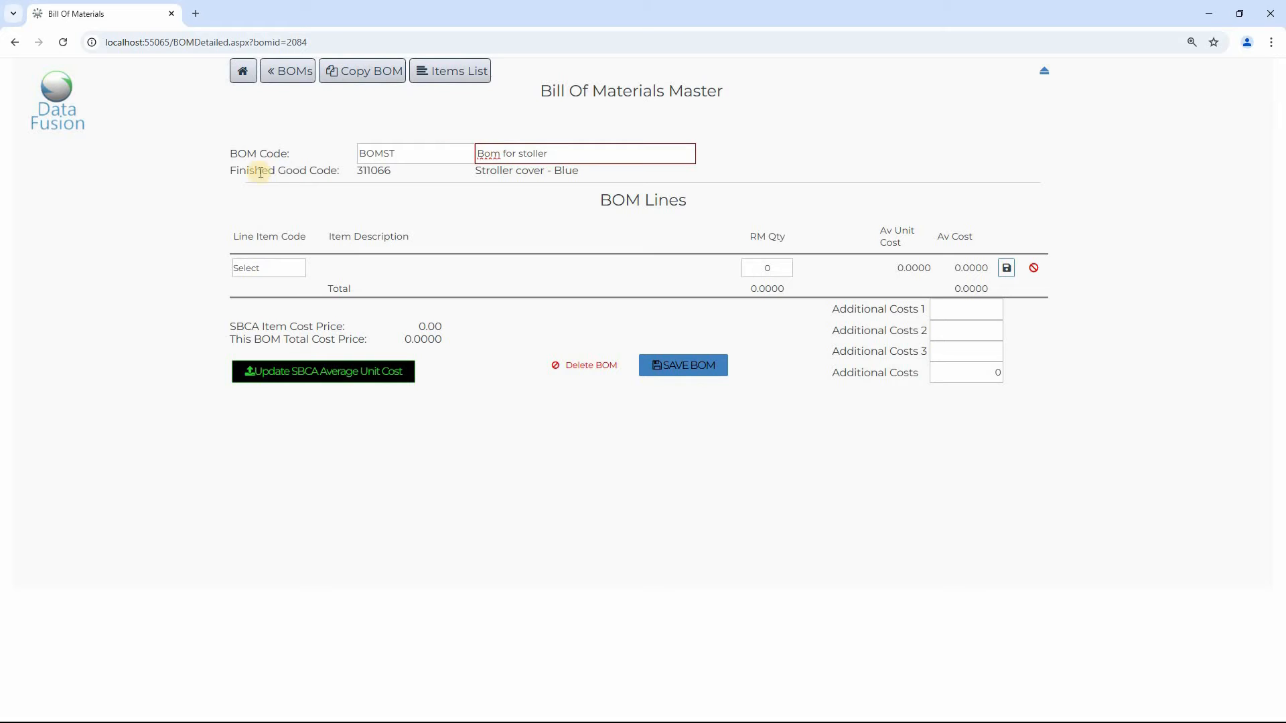
- Add AFUL100 as the first BOM line with a quantity of 7 and save the line
left_click(269, 267)
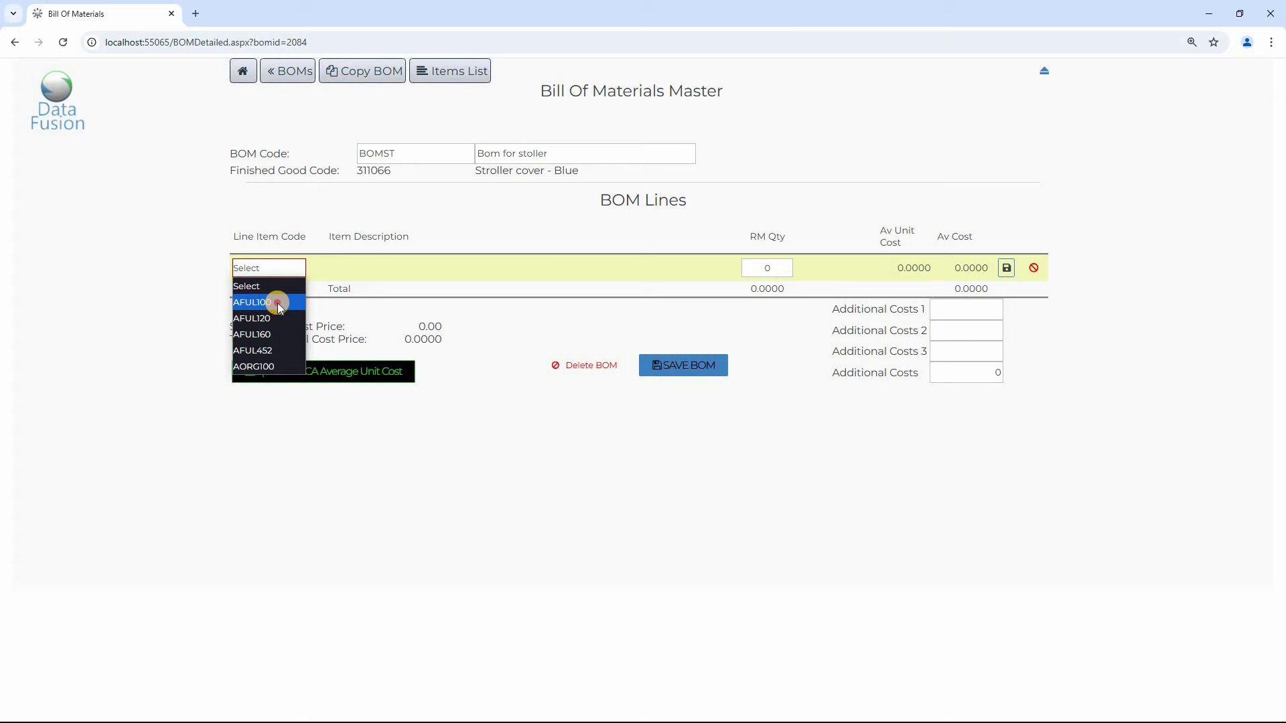
left_click(277, 302)
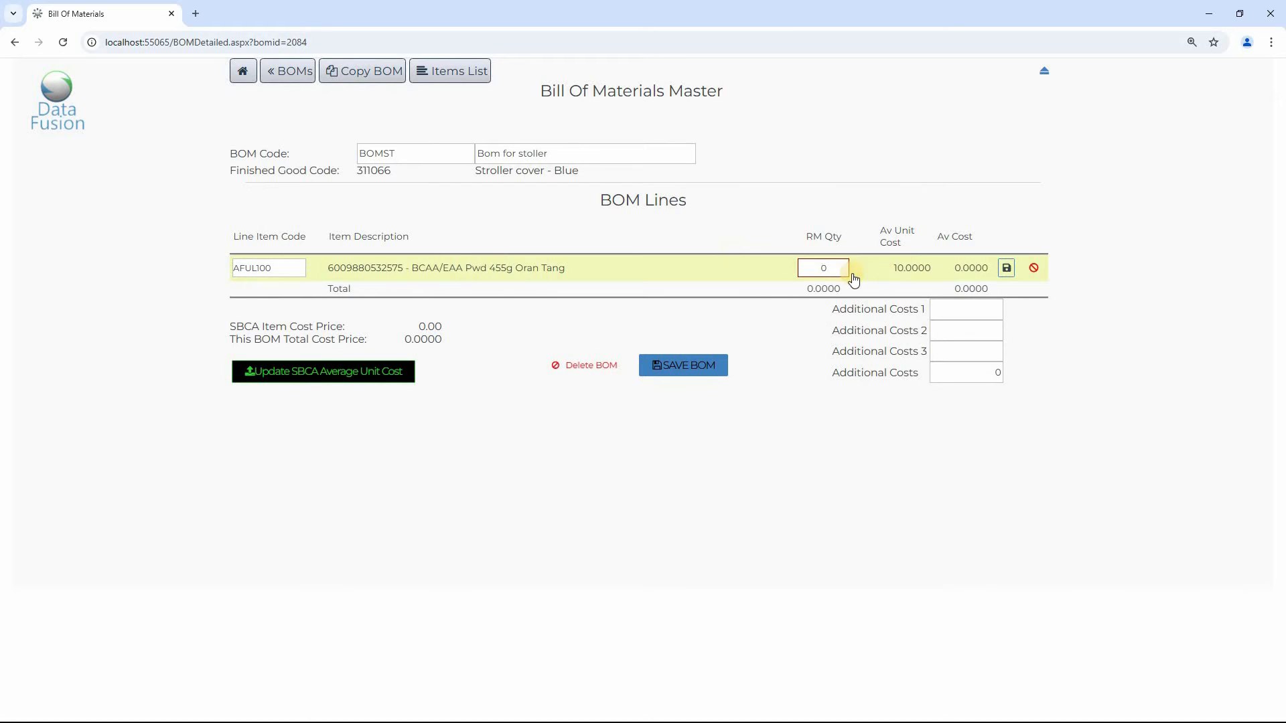
double_click(807, 262)
type("7")
key("Tab")
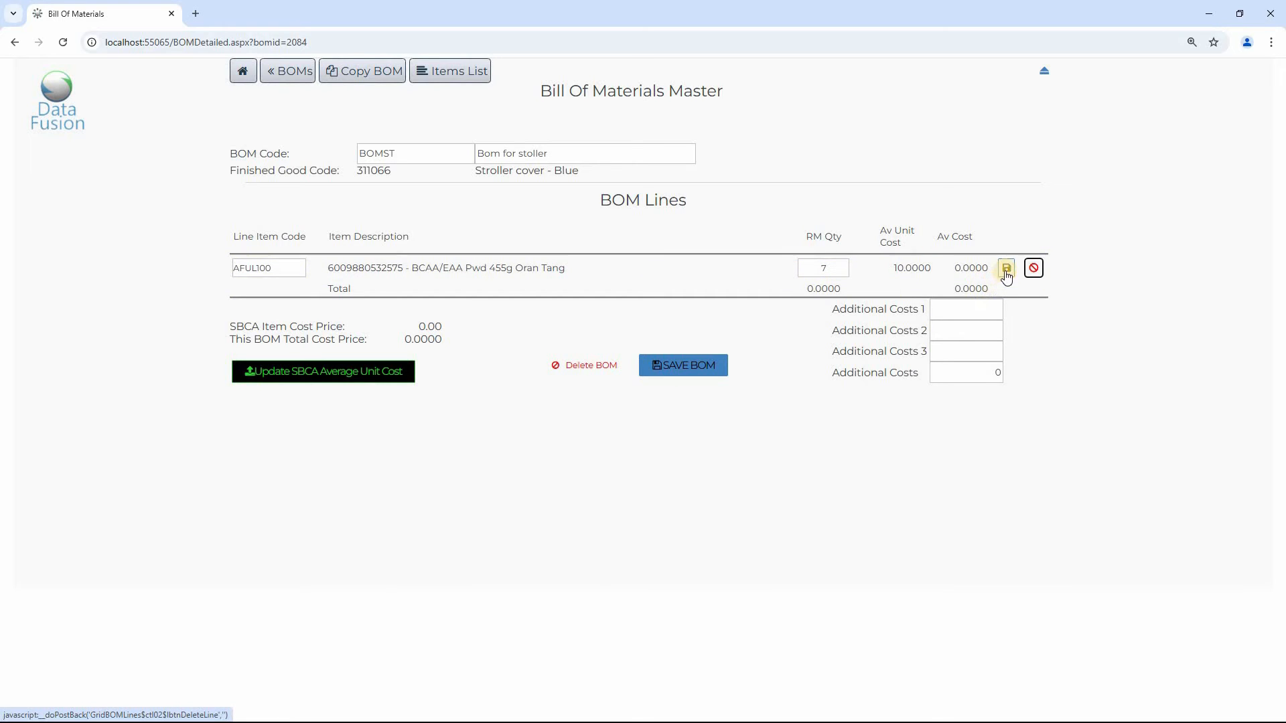
left_click(1005, 267)
- Add AFUL452 as the second BOM line with a quantity of 2 and save the line
left_click_drag(484, 171, 475, 171)
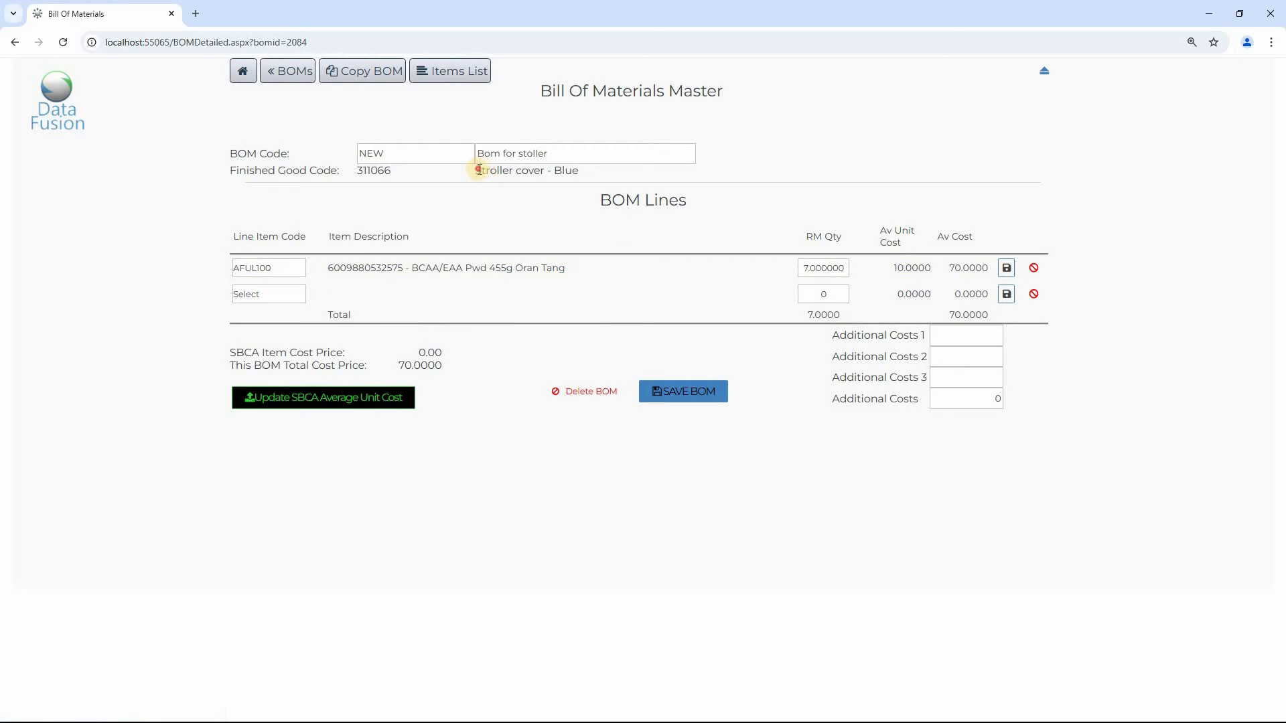
left_click(248, 295)
left_click(260, 377)
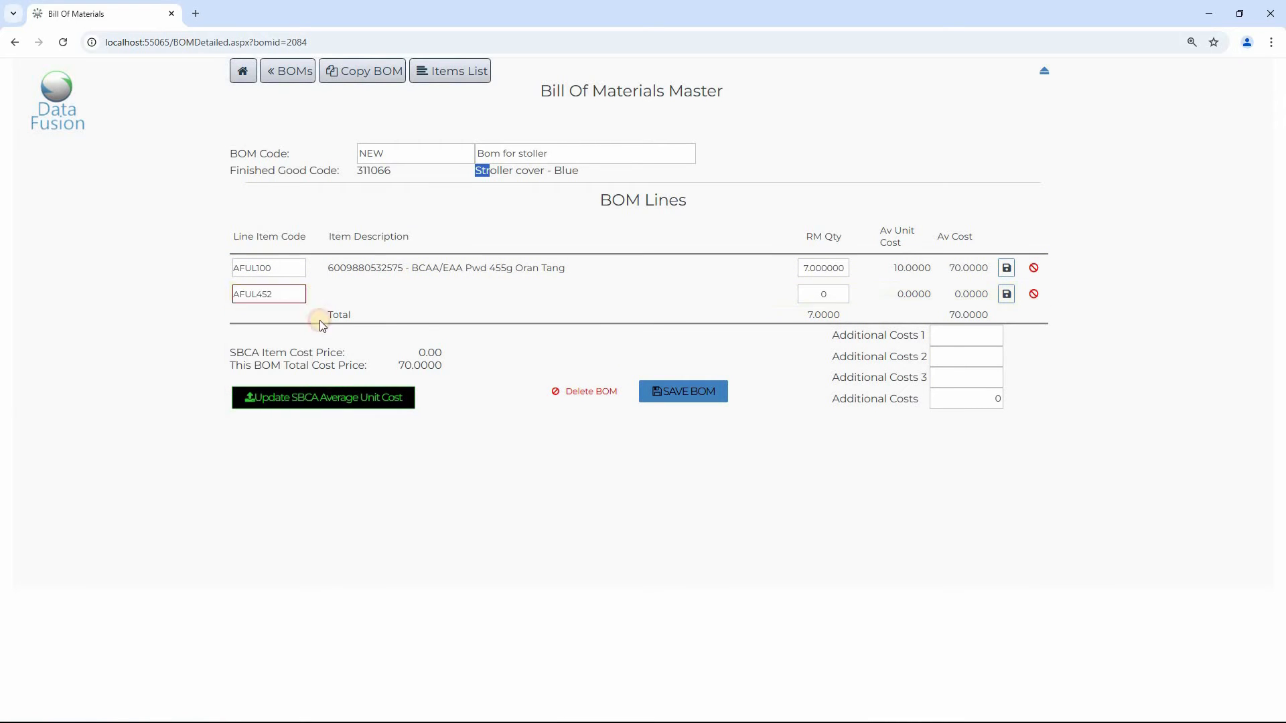
left_click(831, 294)
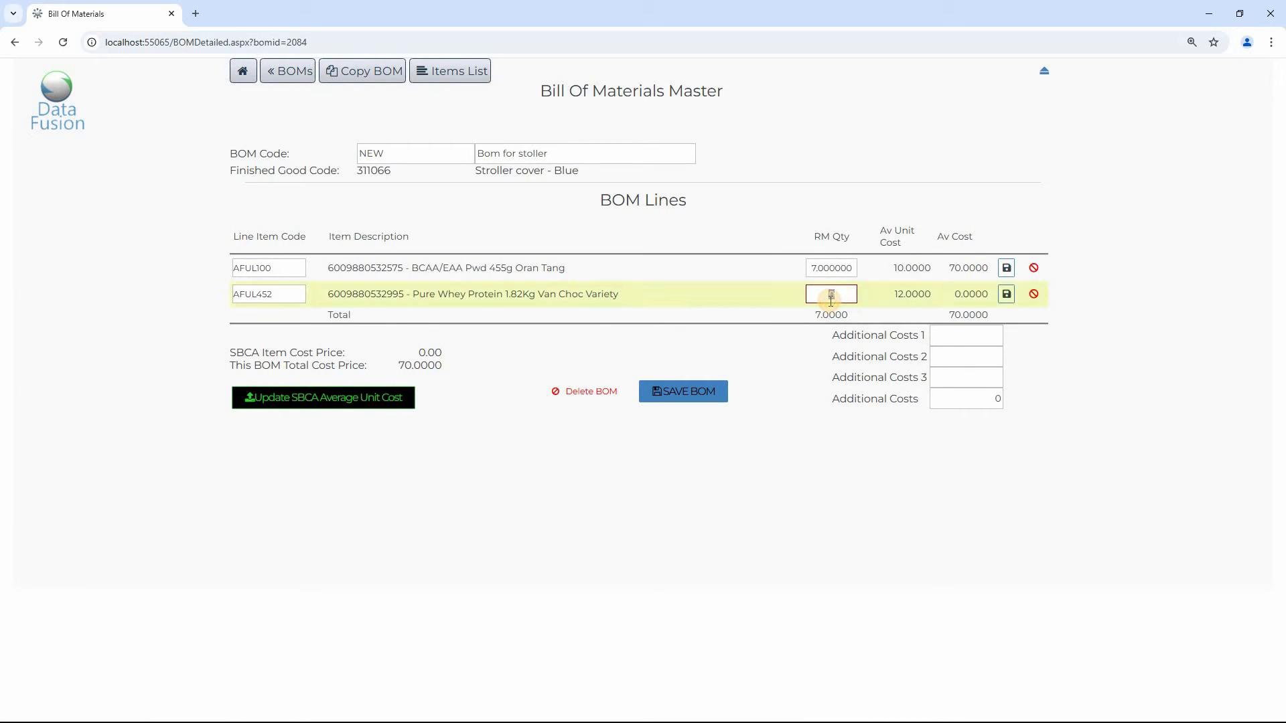
type("2")
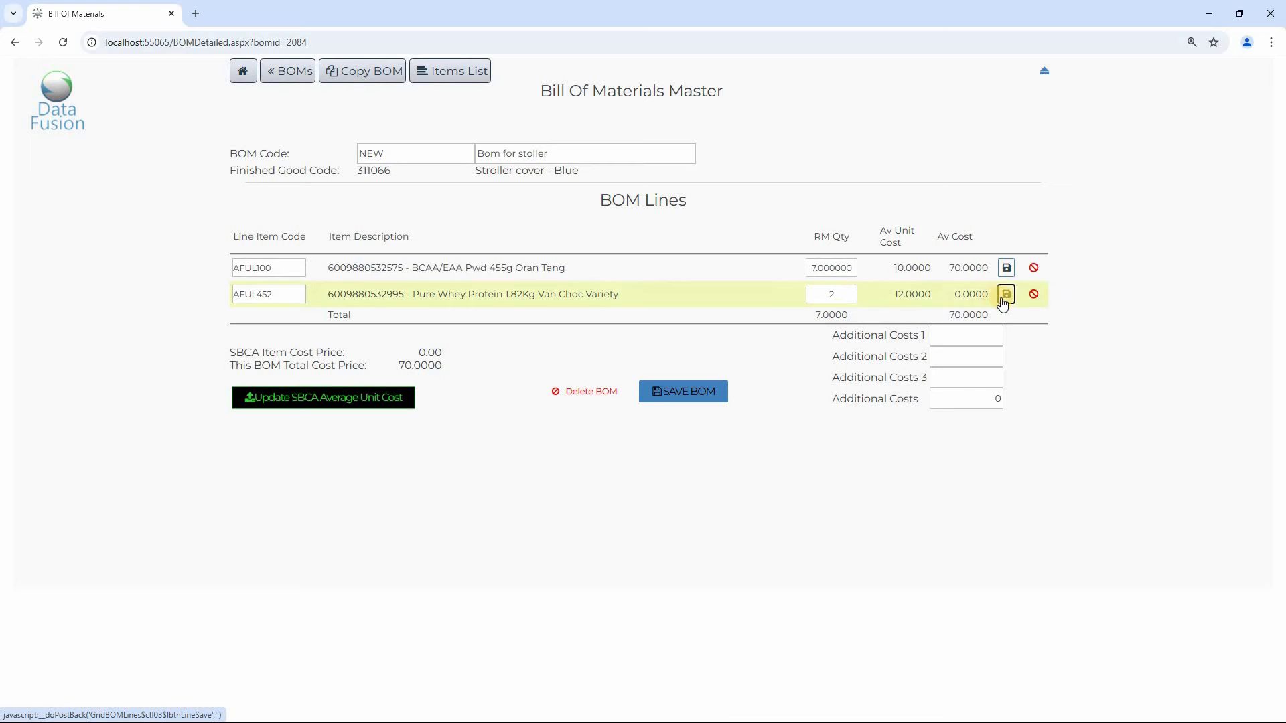
left_click(1006, 296)
- Add AORG100 as the third BOM line with a quantity of 1 and save the line
left_click(260, 321)
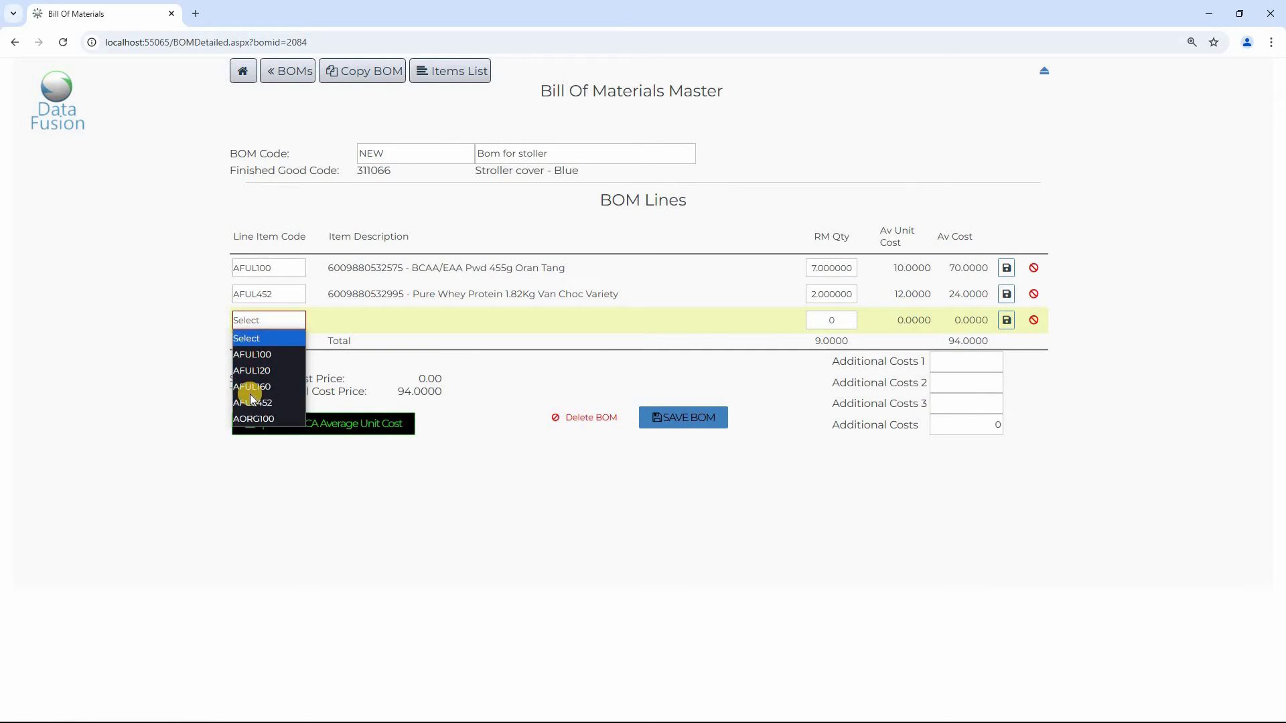
left_click(248, 420)
left_click(830, 321)
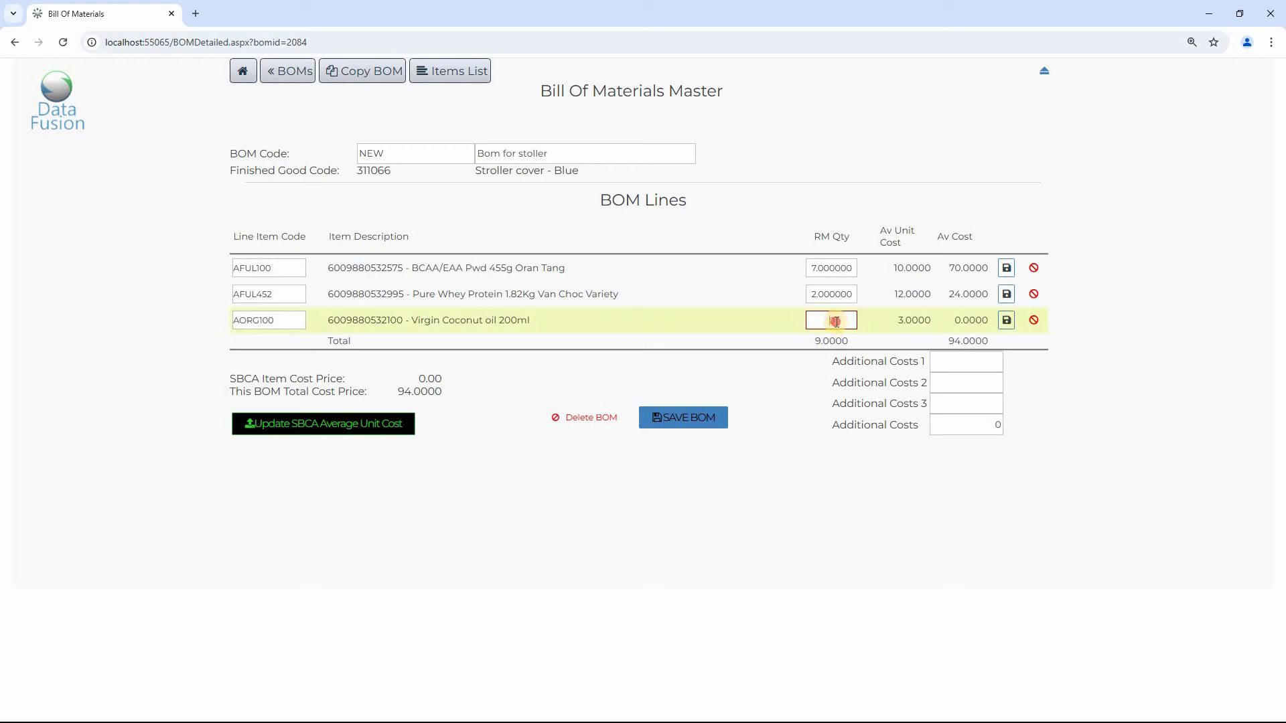
type("1")
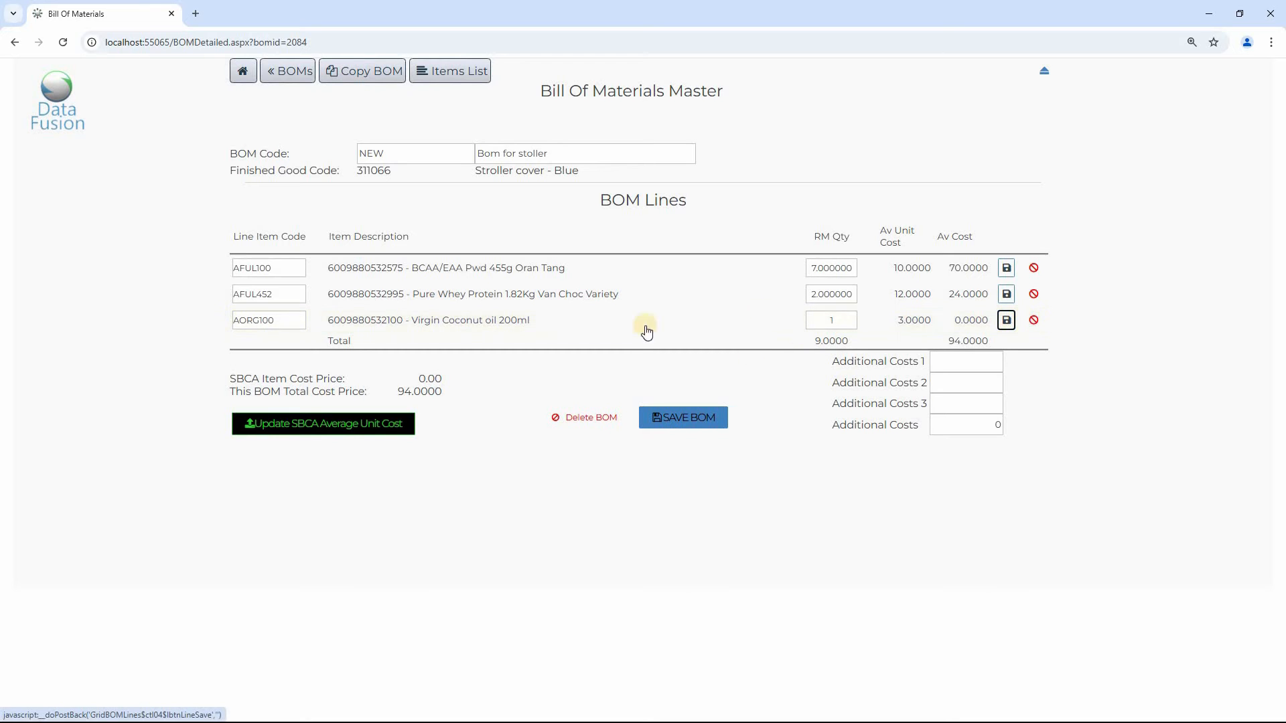
left_click(1006, 320)
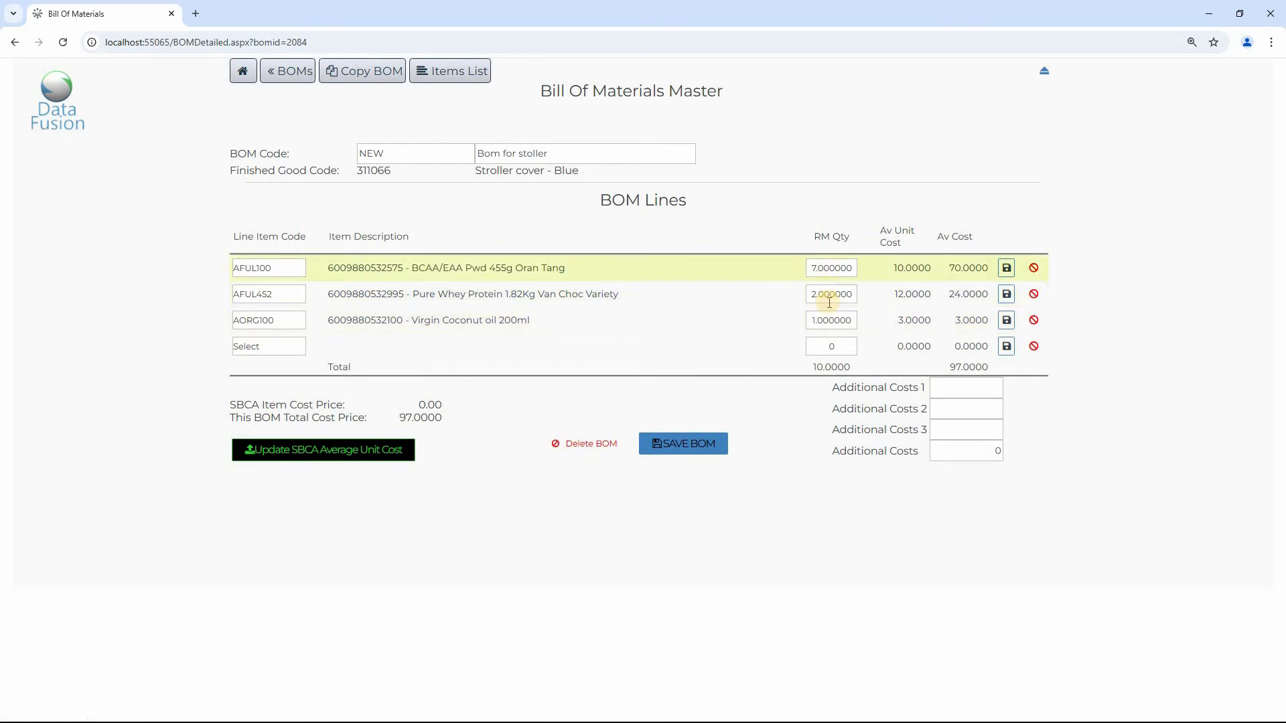
- Review the BOM's finished good code and description against its total cost price and the option to update the SBCA average unit cost
left_click_drag(355, 173, 713, 173)
left_click(850, 133)
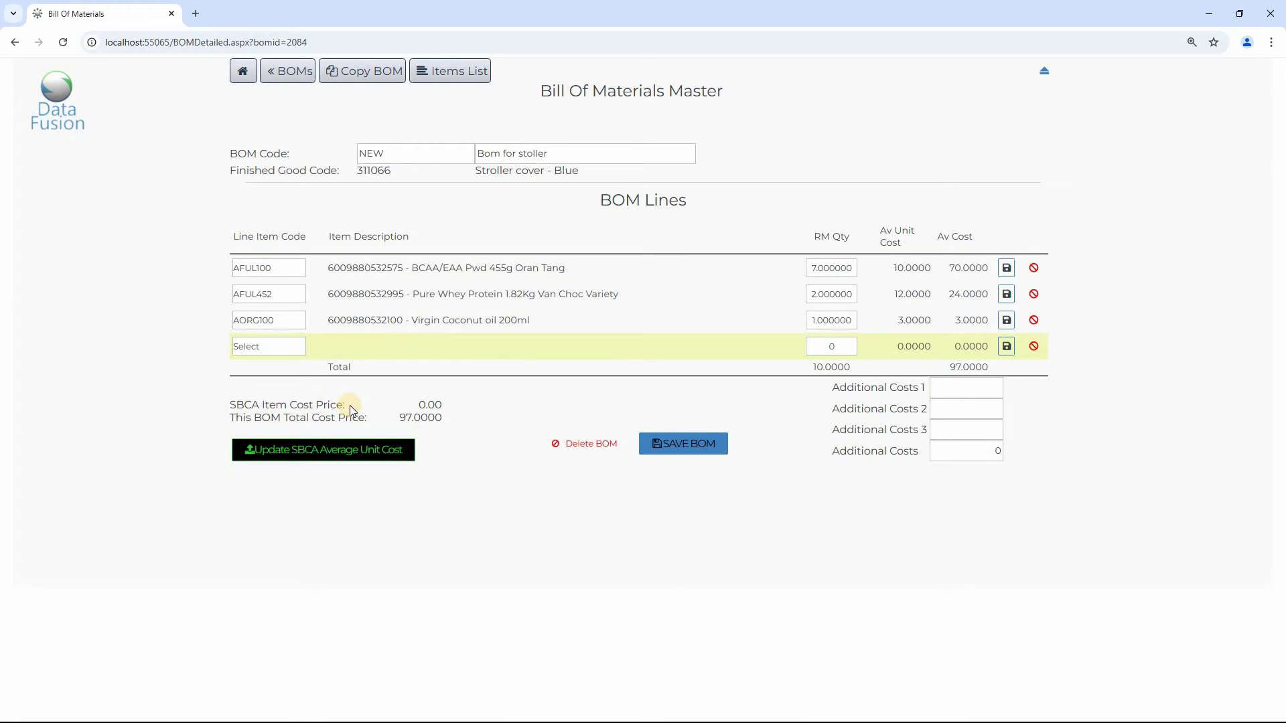
left_click_drag(400, 417, 442, 424)
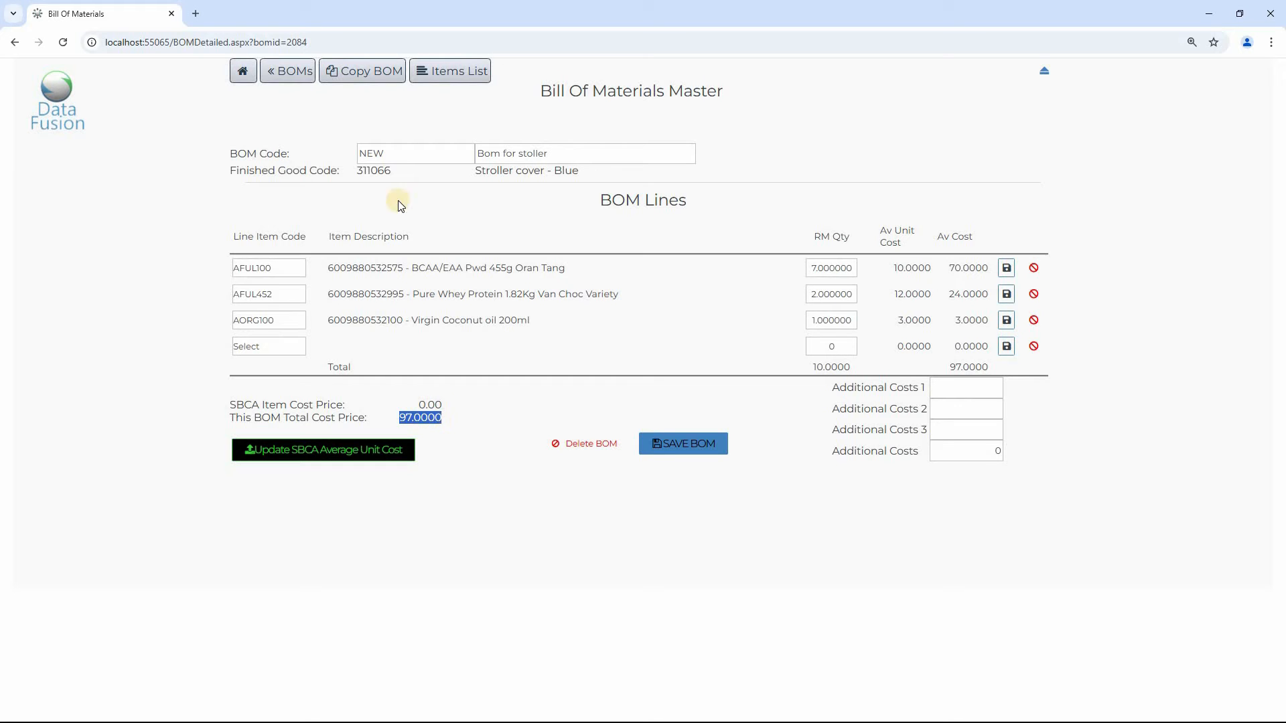
left_click_drag(355, 172, 564, 173)
left_click_drag(403, 419, 478, 420)
left_click(476, 419)
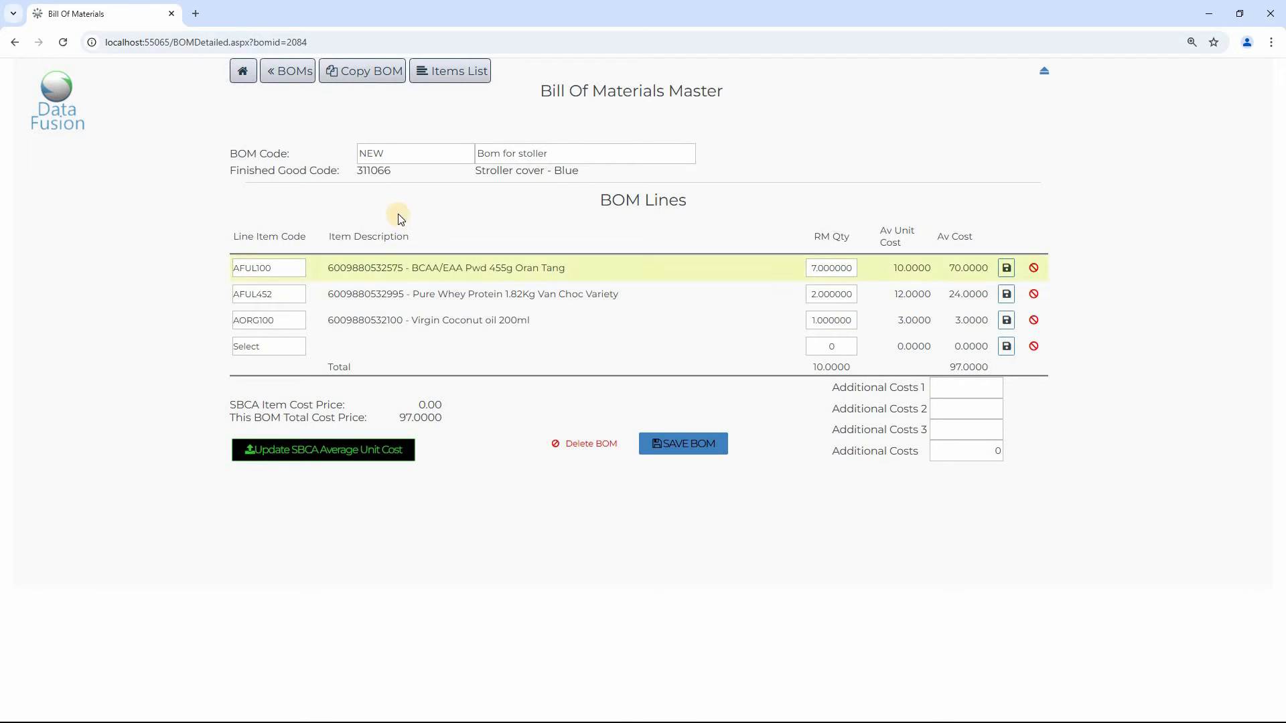
double_click(375, 172)
left_click_drag(401, 418, 415, 419)
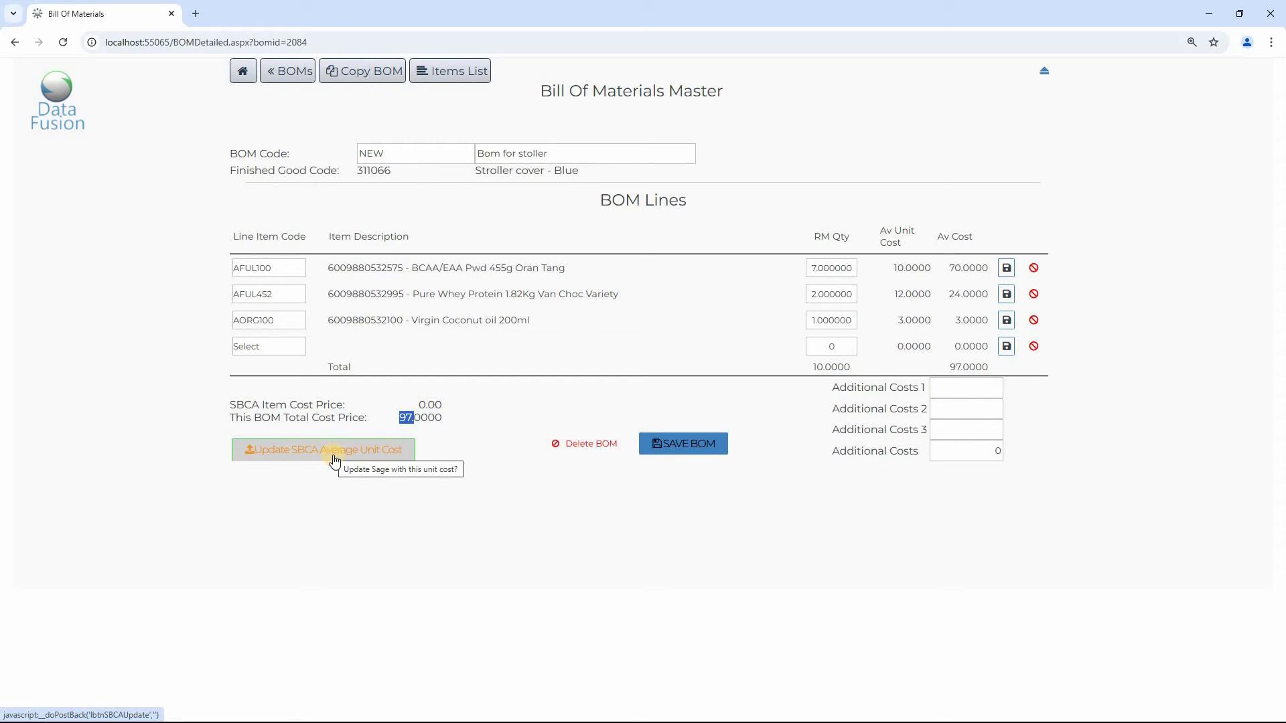
left_click(447, 499)
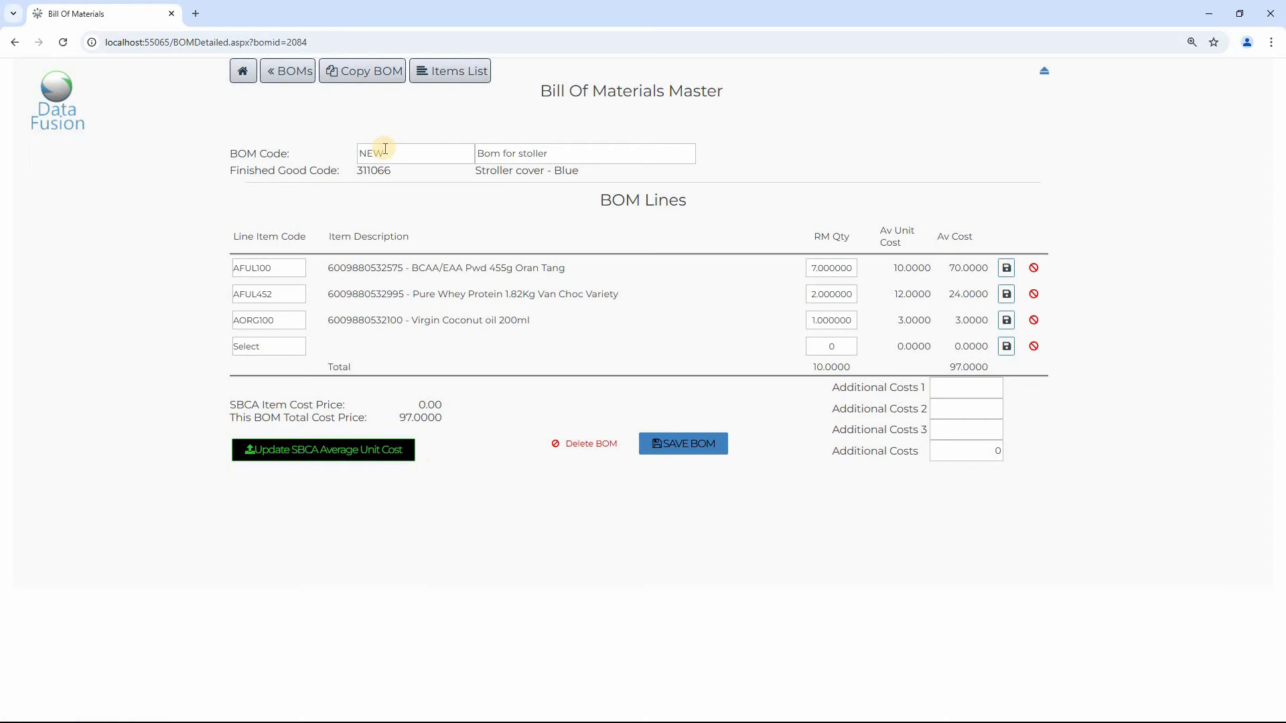
- Set the BOM code to MOBSt and save the bill of materials
left_click_drag(385, 148, 330, 152)
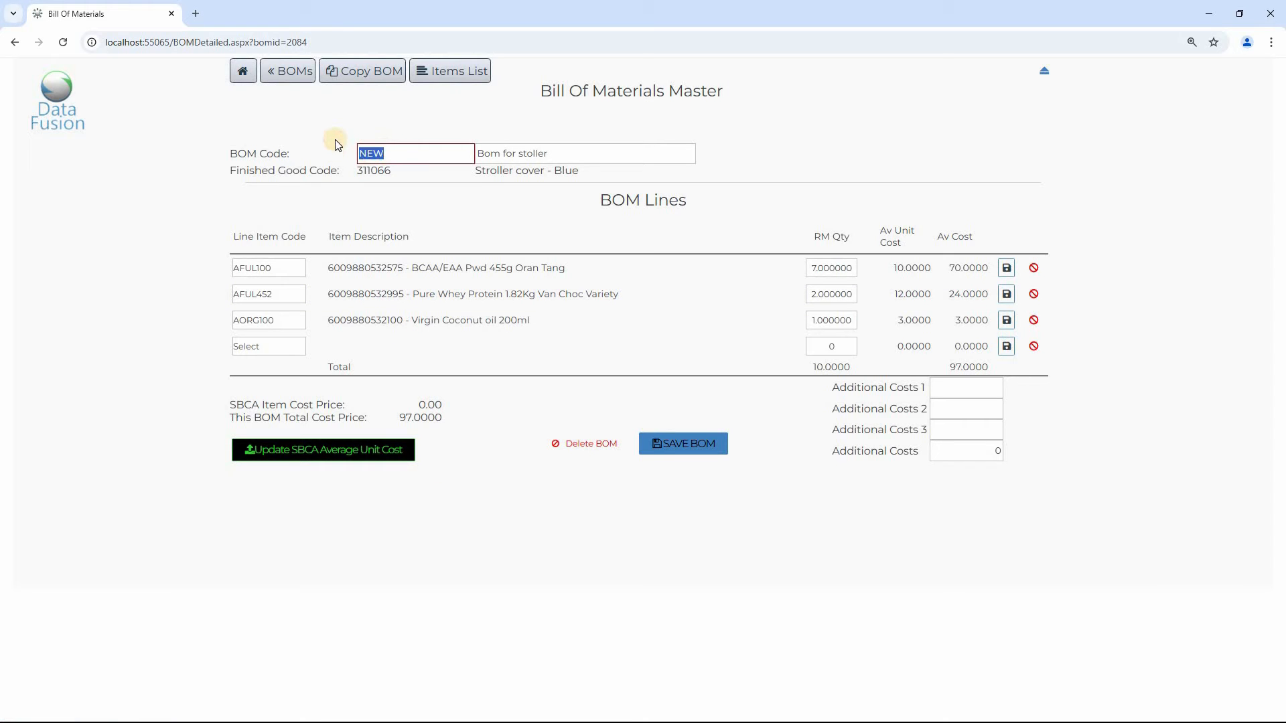
type("MOBSt")
left_click(705, 446)
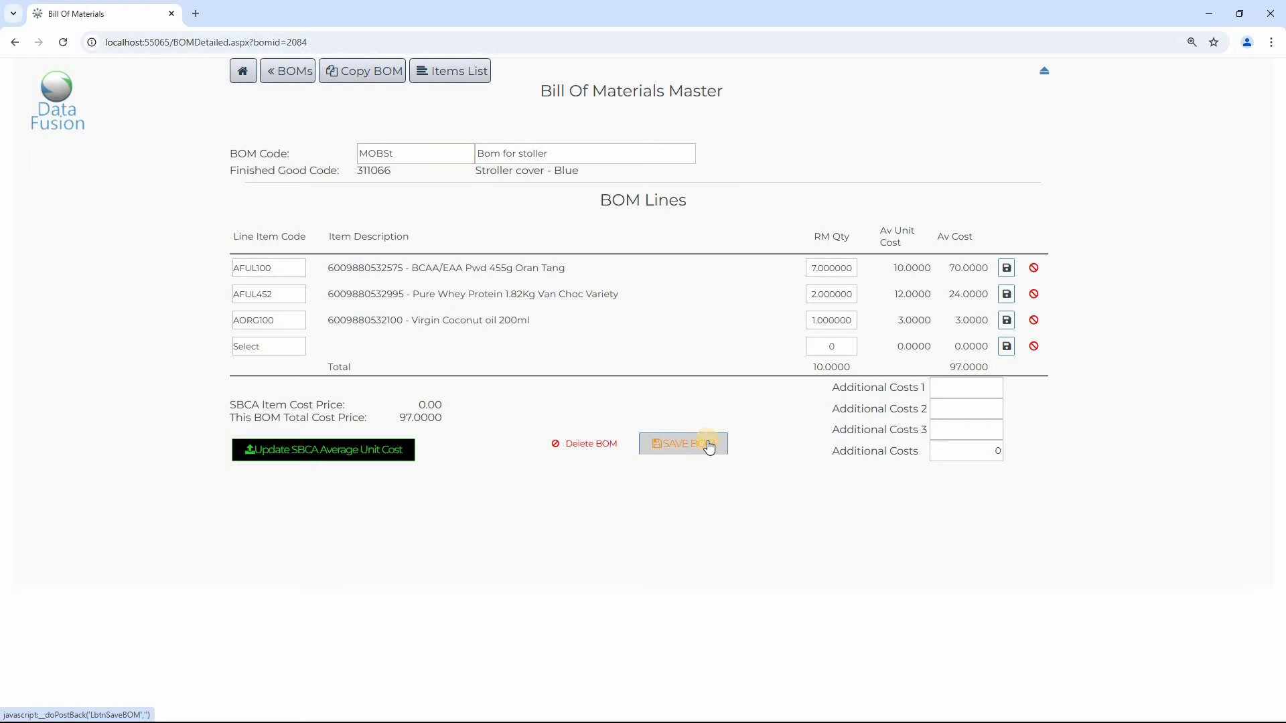
left_click(761, 126)
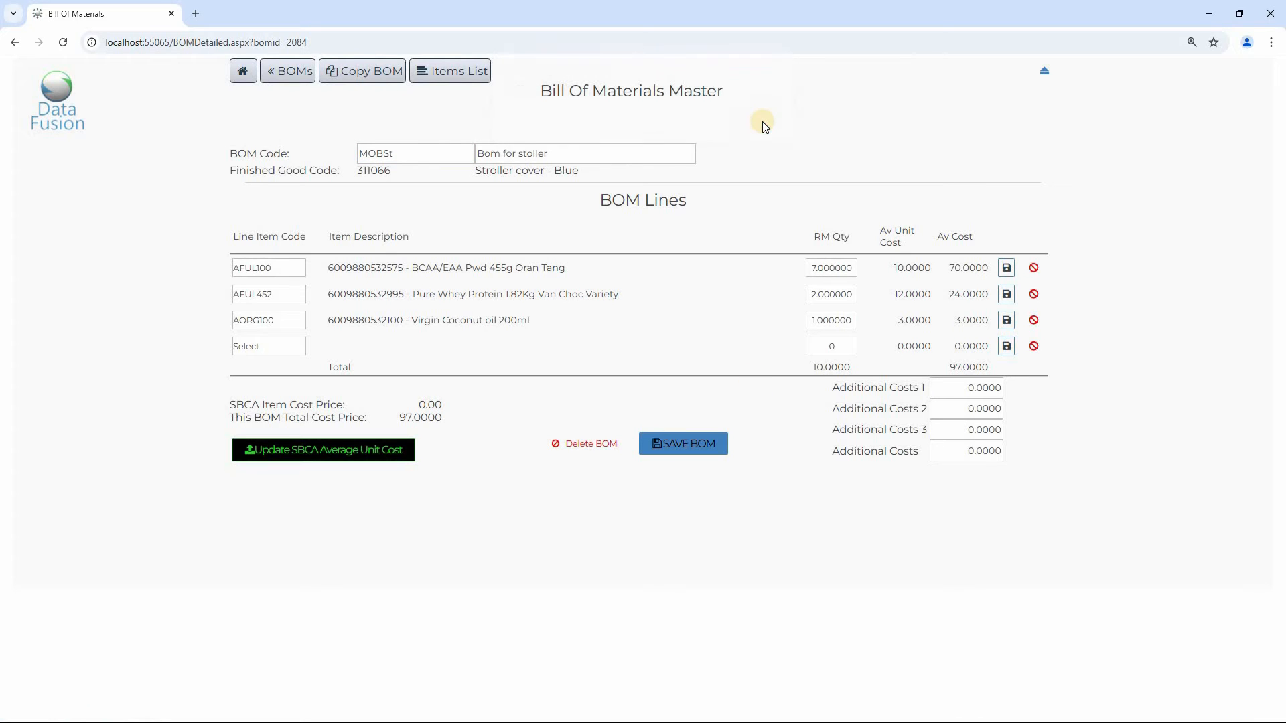
- Leave the bill of materials for the dashboard and create a new works order in the Works Orders module
left_click(277, 72)
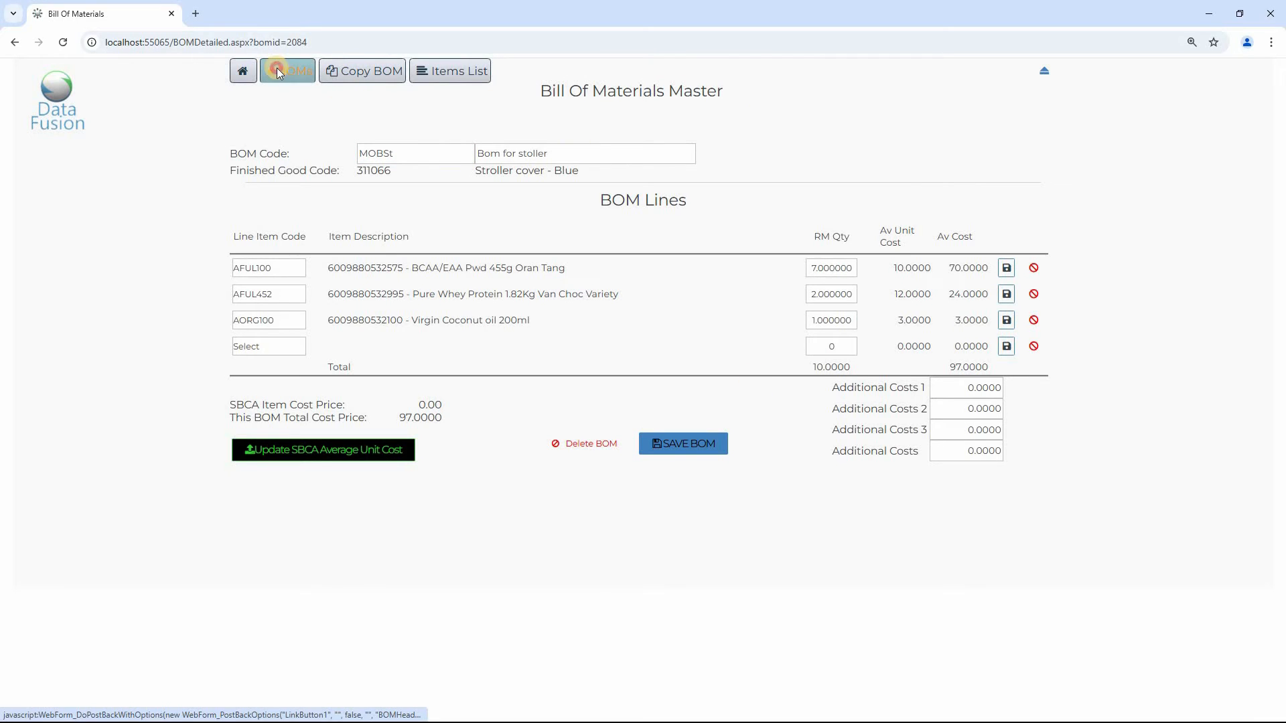
left_click(145, 286)
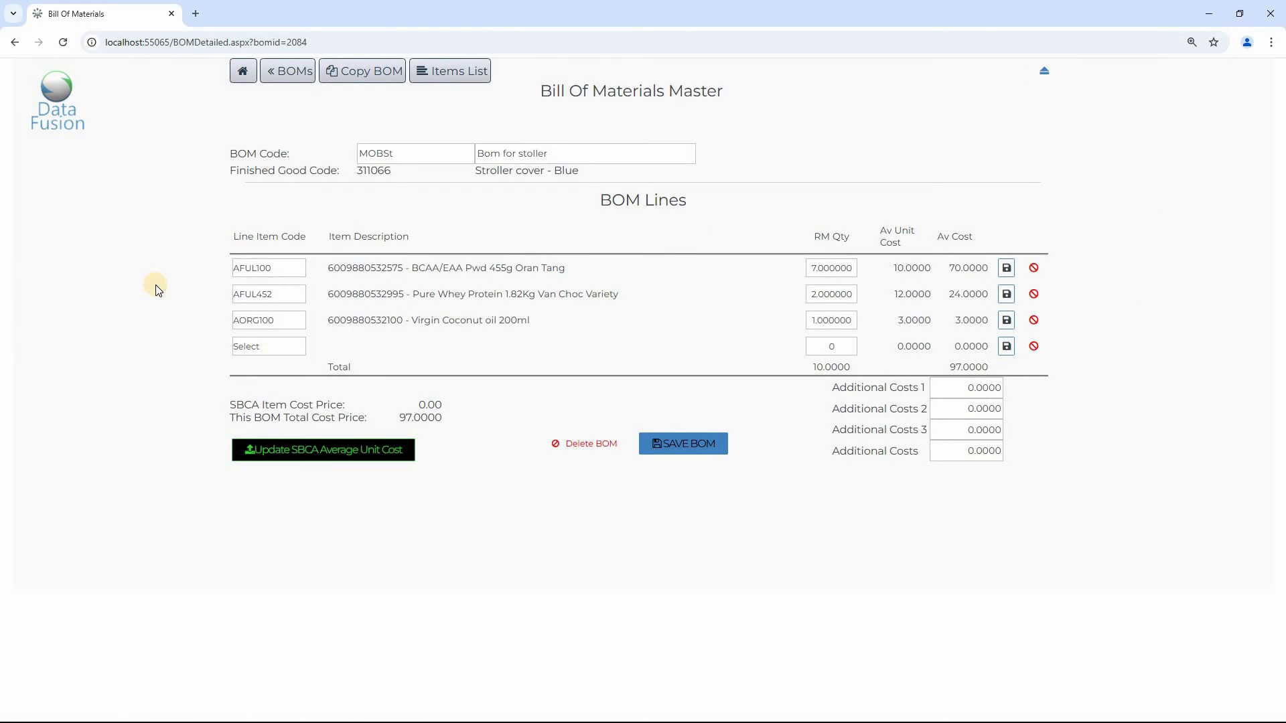
left_click(244, 71)
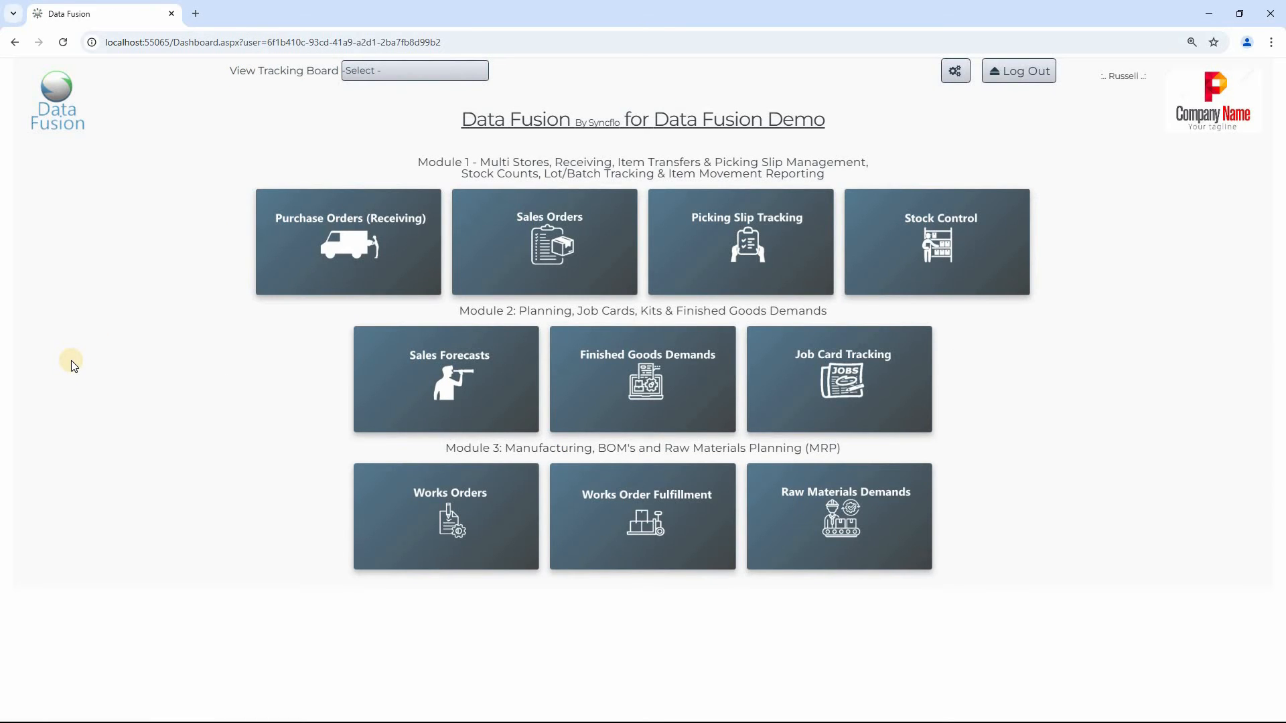
left_click(463, 529)
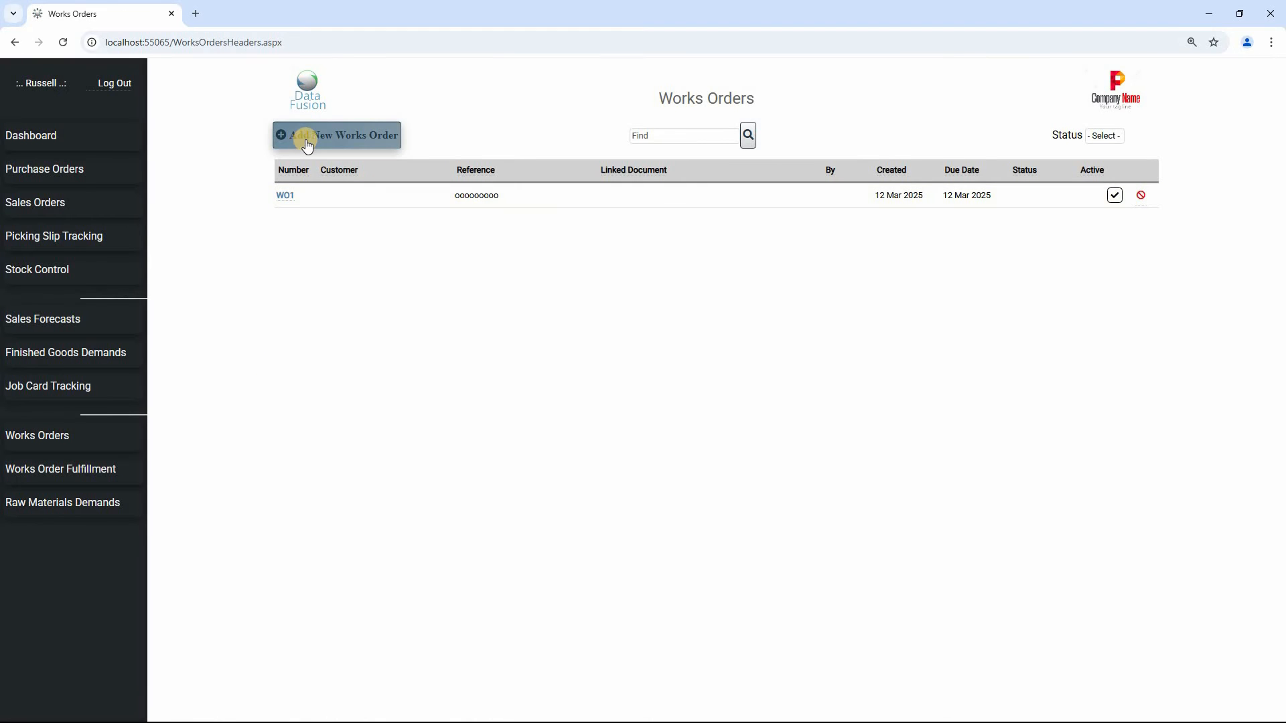
left_click(308, 140)
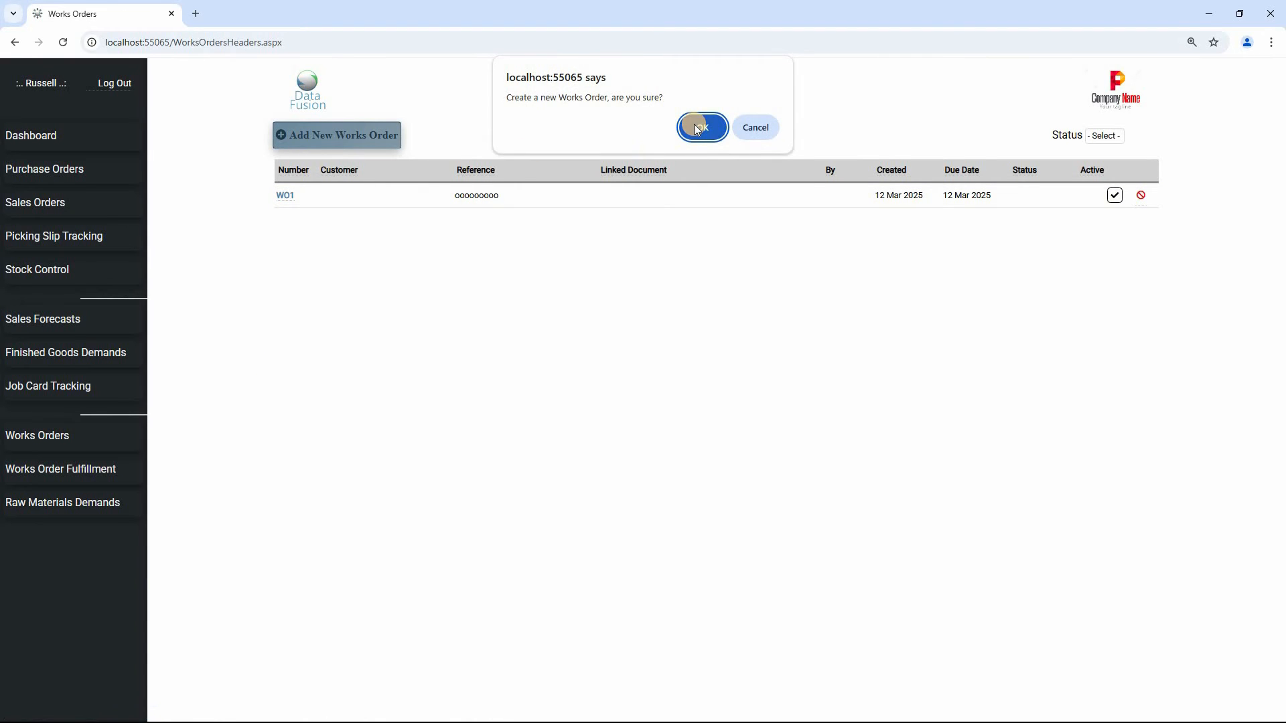
left_click(700, 128)
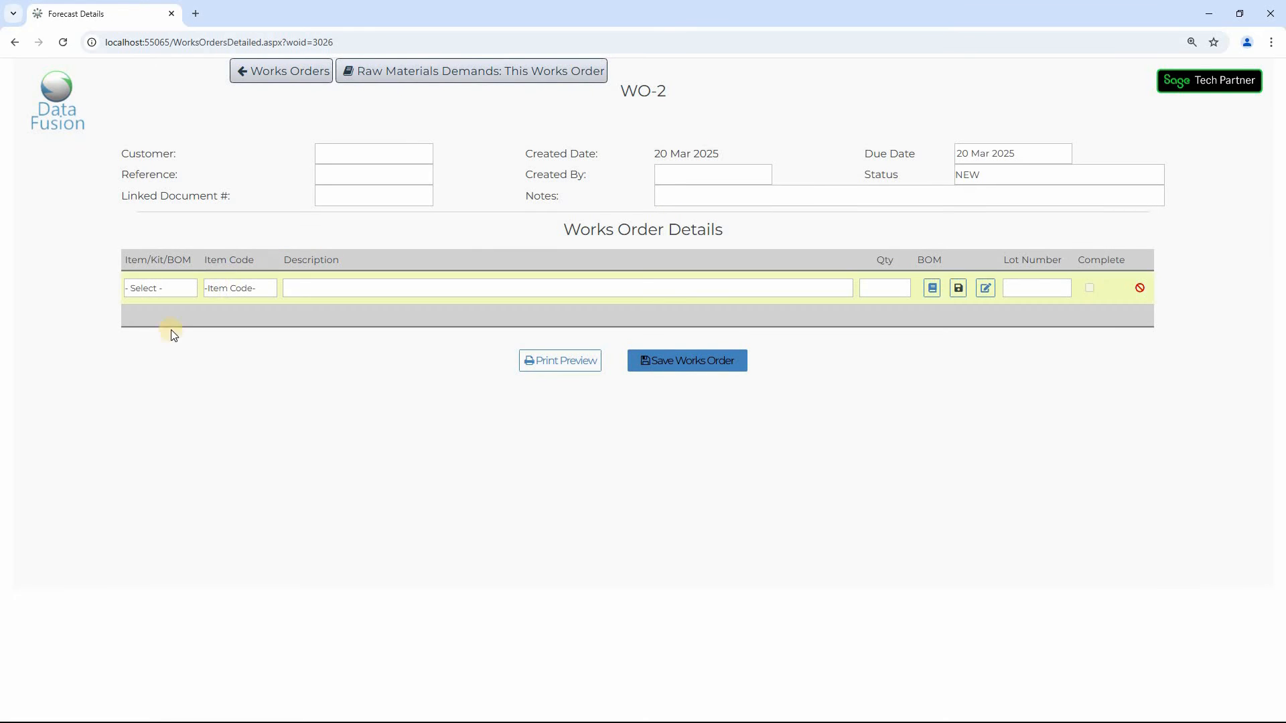
- Add a From BOM line for item 311066 with a quantity of 10 to the works order and save the line
left_click(171, 290)
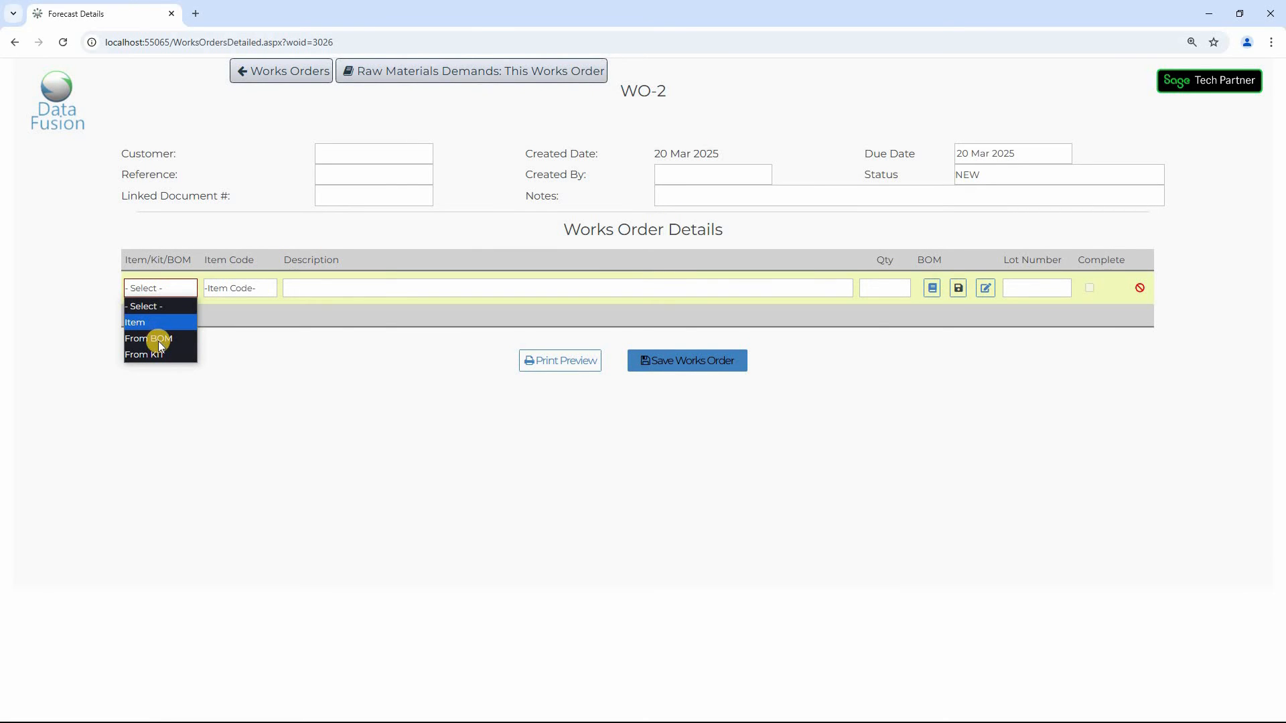
left_click(158, 339)
left_click(230, 292)
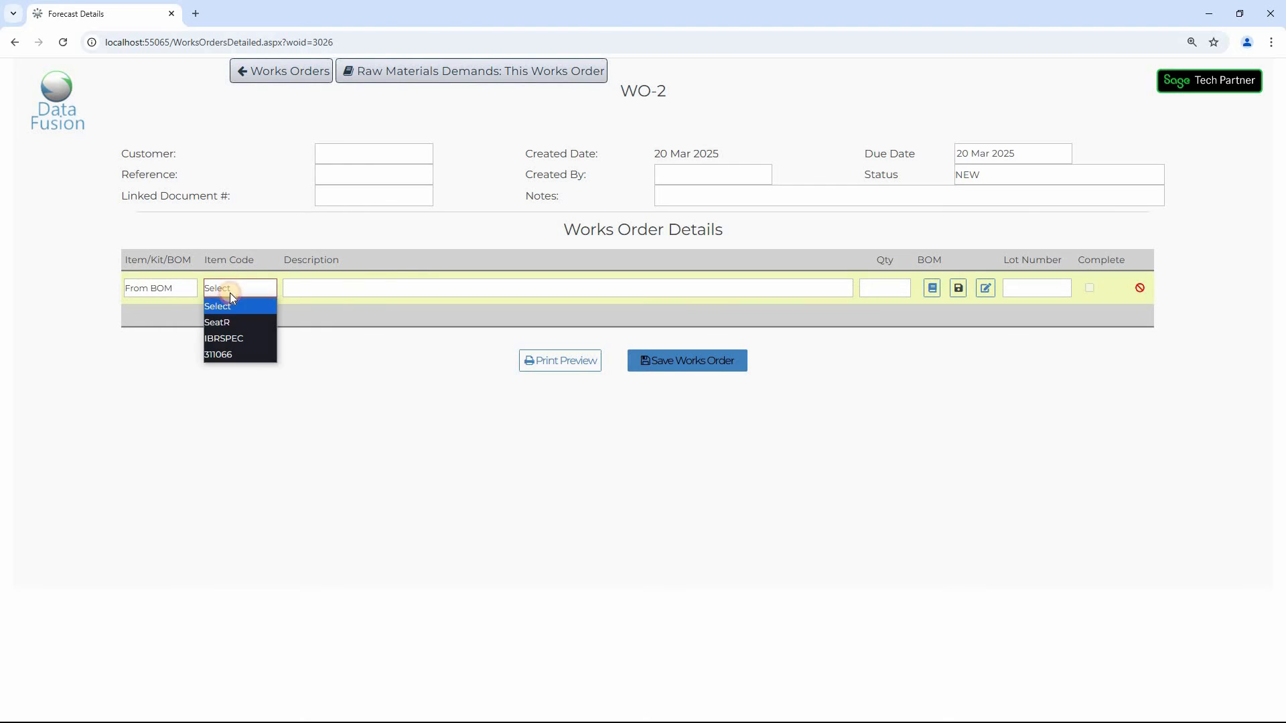
left_click(231, 356)
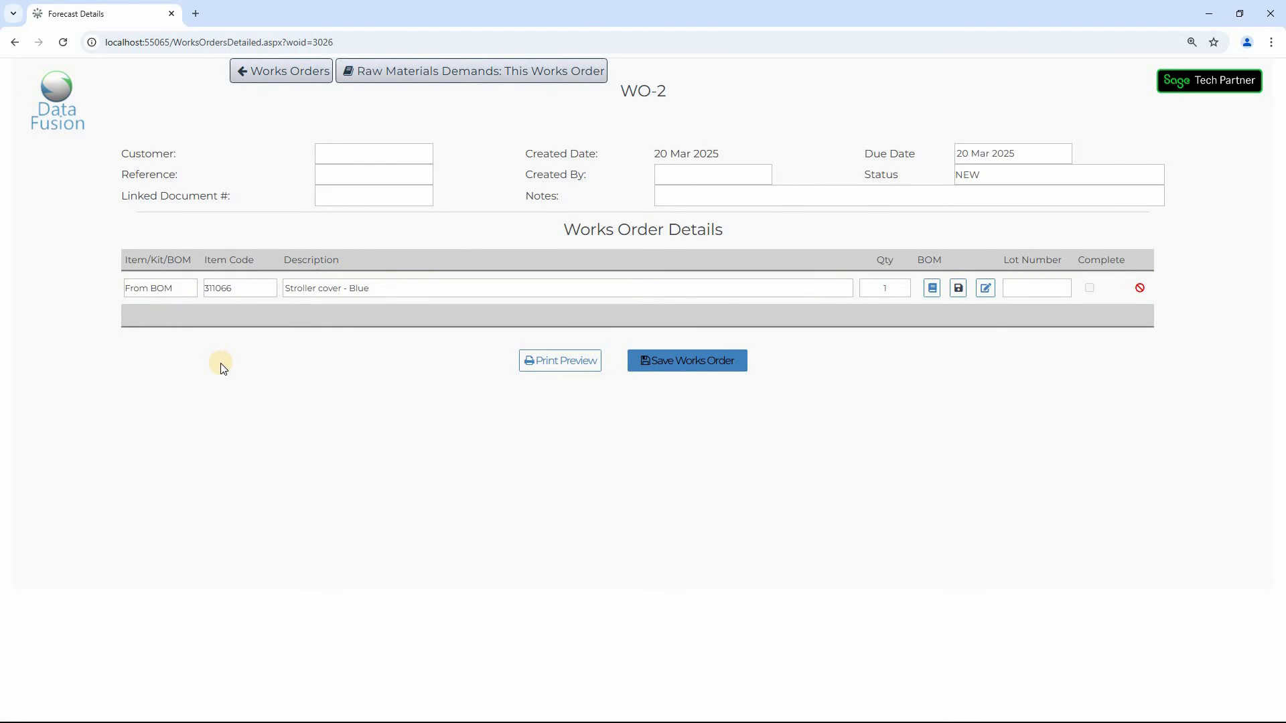
left_click(868, 289)
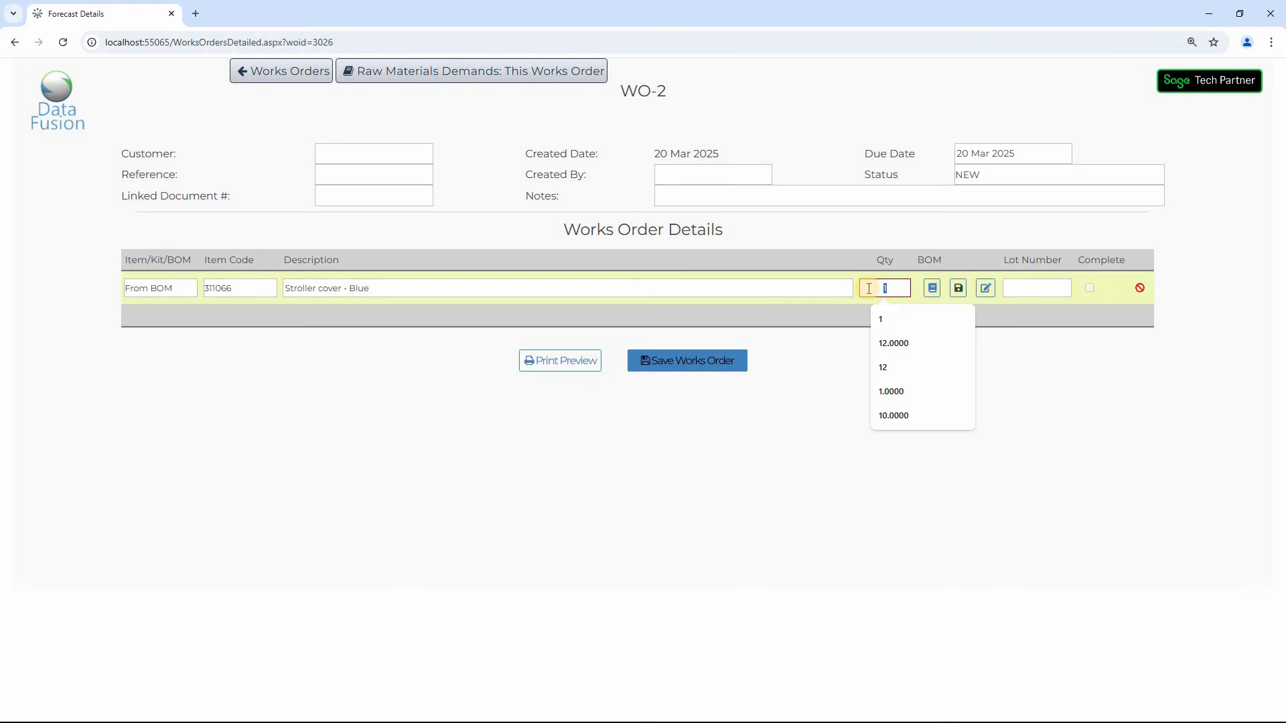
type("0")
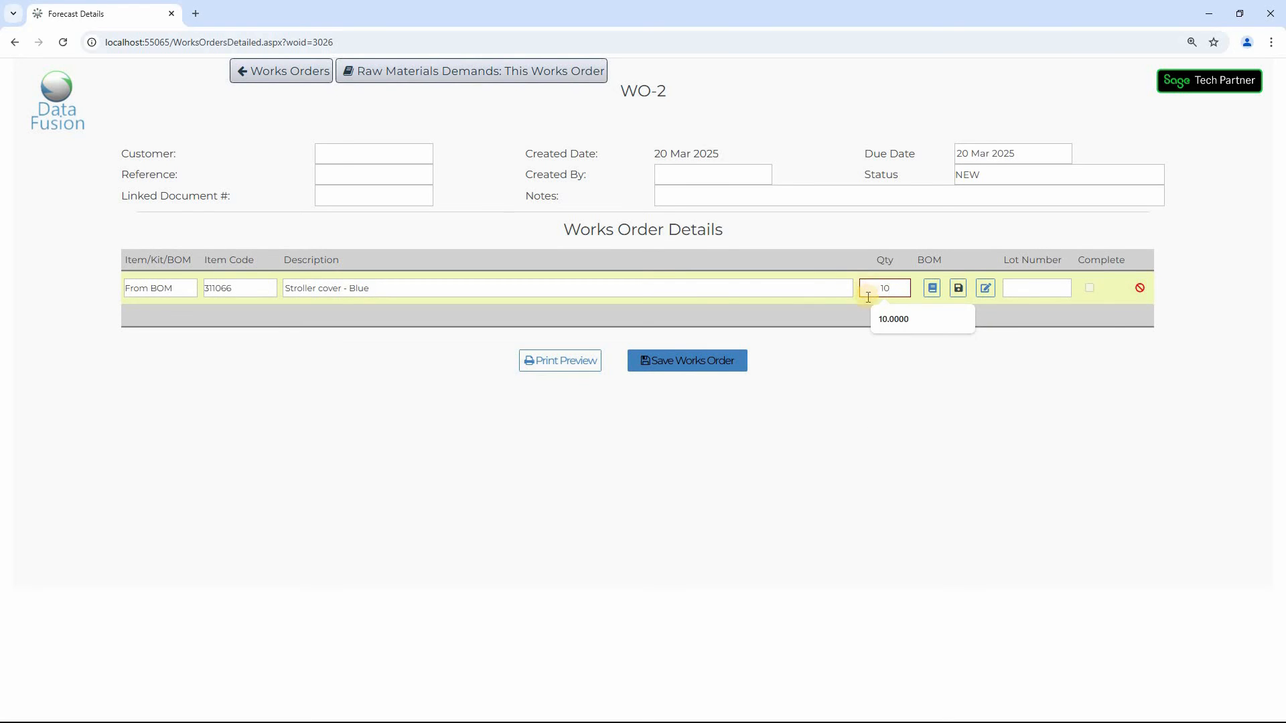
left_click(958, 288)
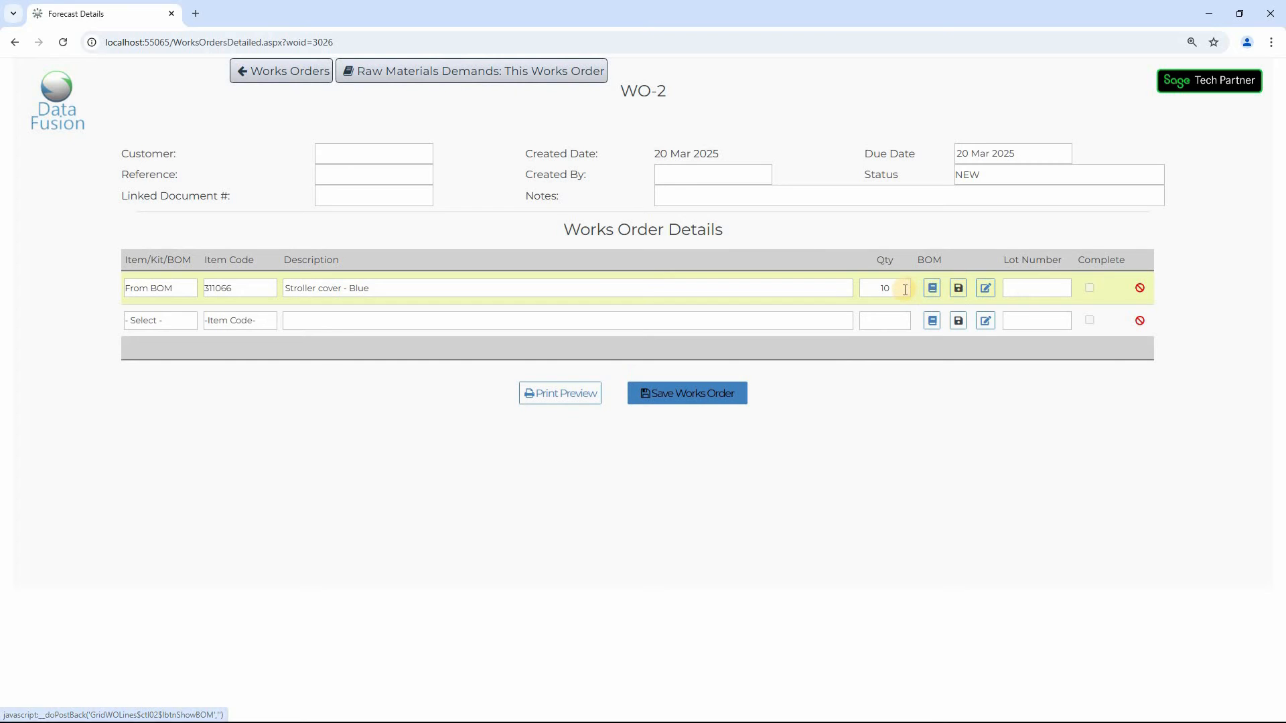
- Examine the raw materials requirements for the blue stroller cover line, checking its quantity and components, and close them
left_click(932, 290)
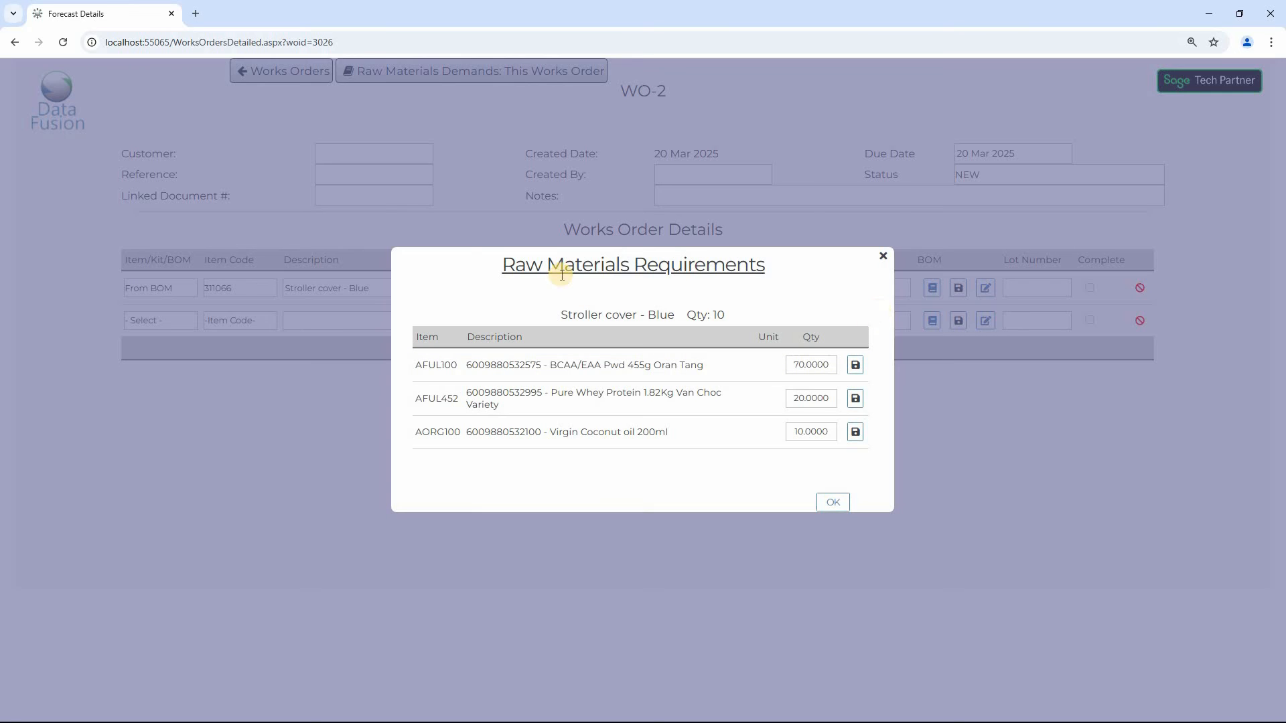
left_click_drag(547, 267, 653, 271)
left_click_drag(577, 319, 711, 331)
left_click(714, 314)
left_click(884, 259)
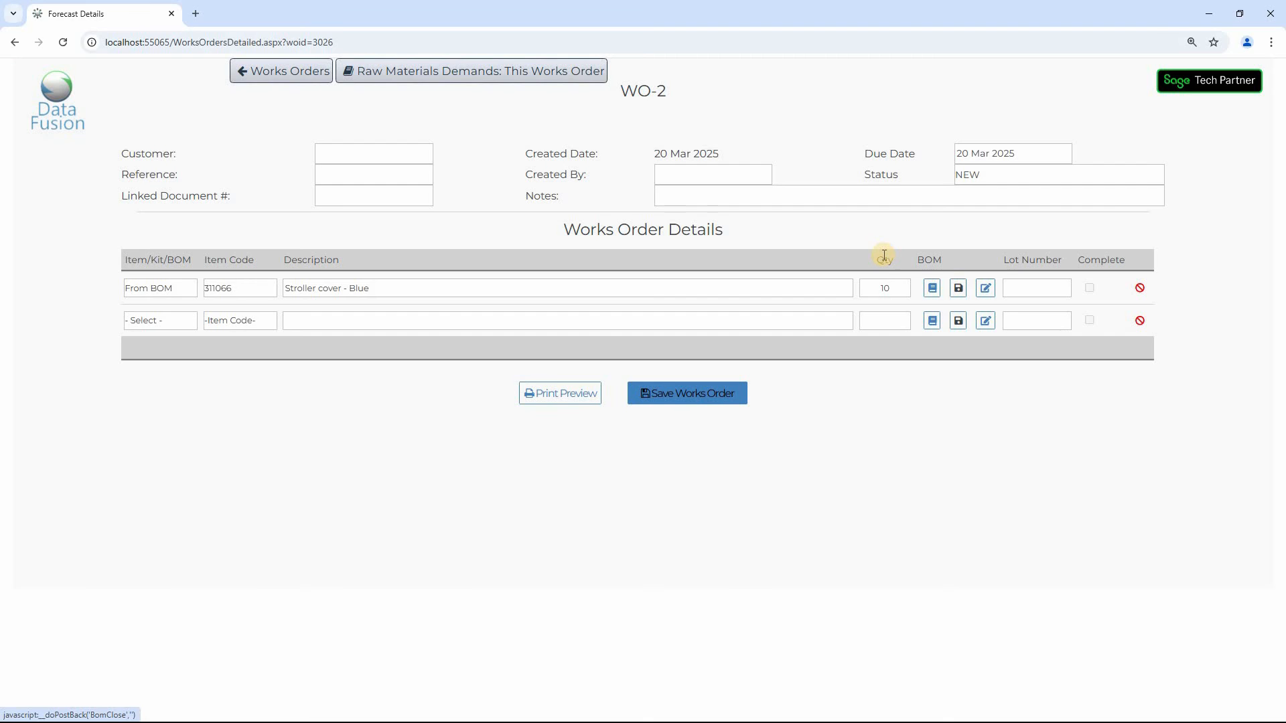
- Try to save the works order and preview its printout without a reference
left_click(673, 397)
left_click(756, 125)
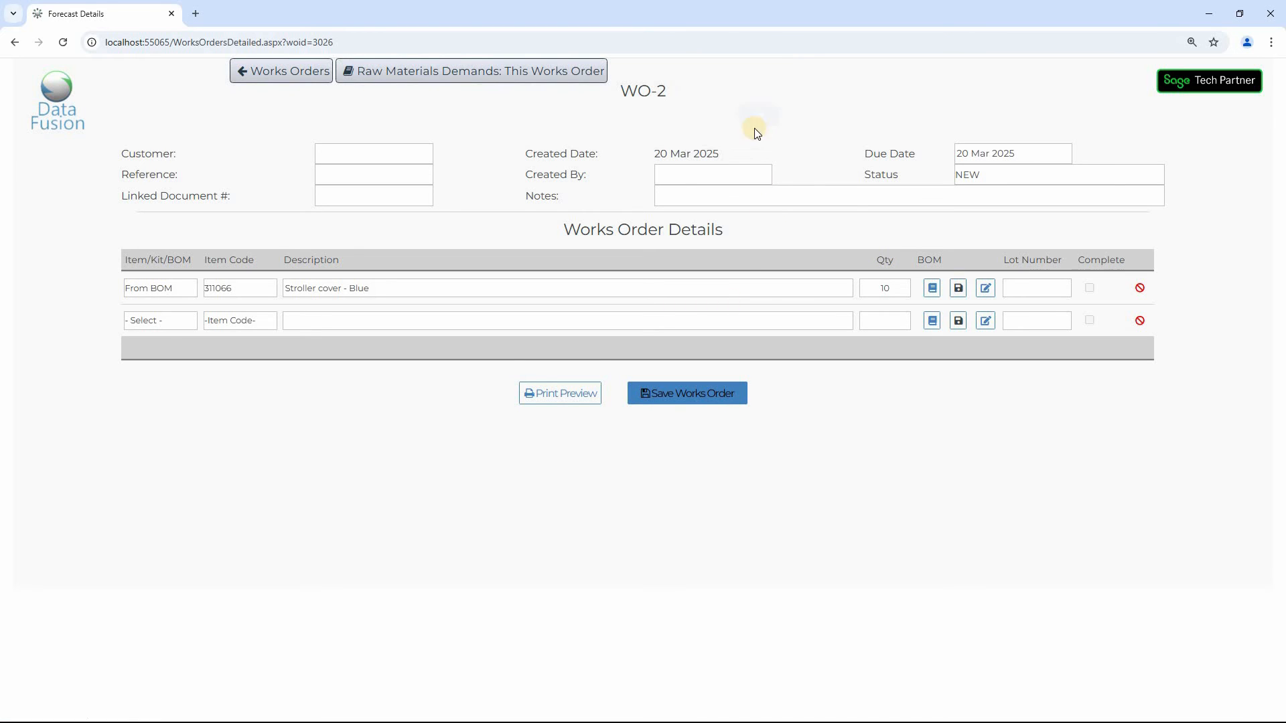
left_click(568, 395)
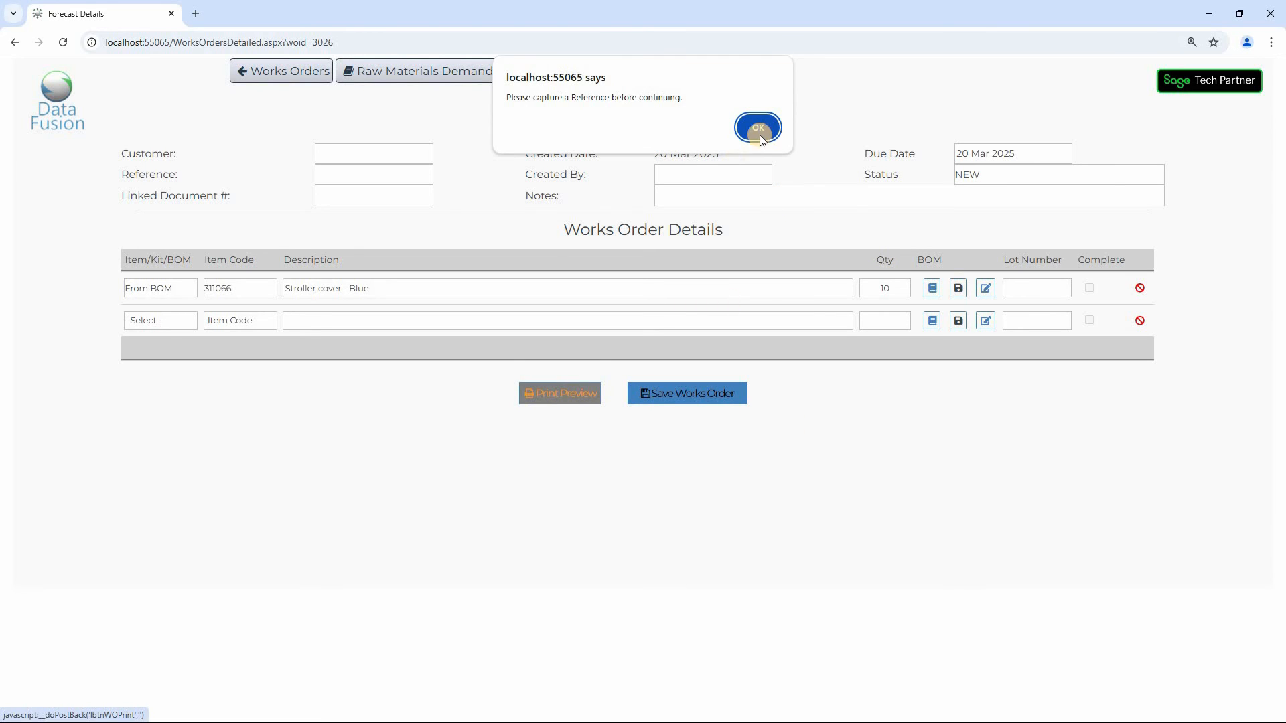
left_click(760, 129)
- Set the works order's customer to qwerty and its reference to Ref 001, and save the order
left_click(336, 155)
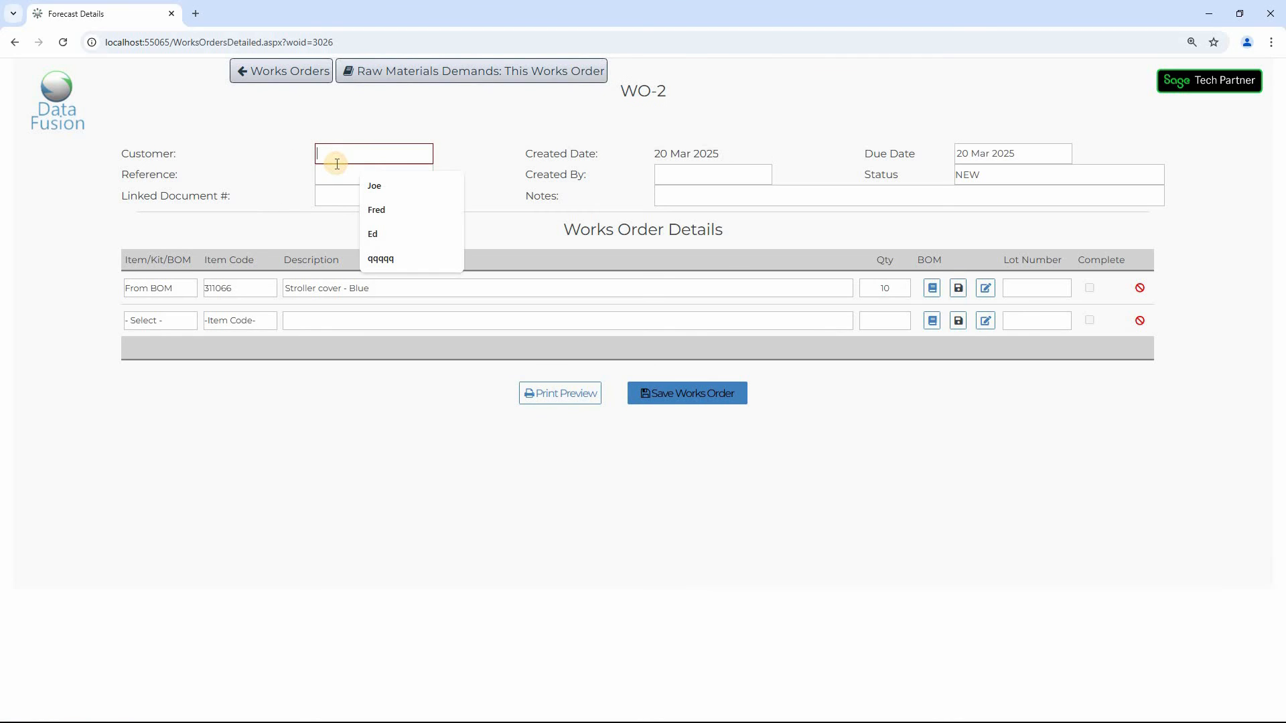
type("qwert")
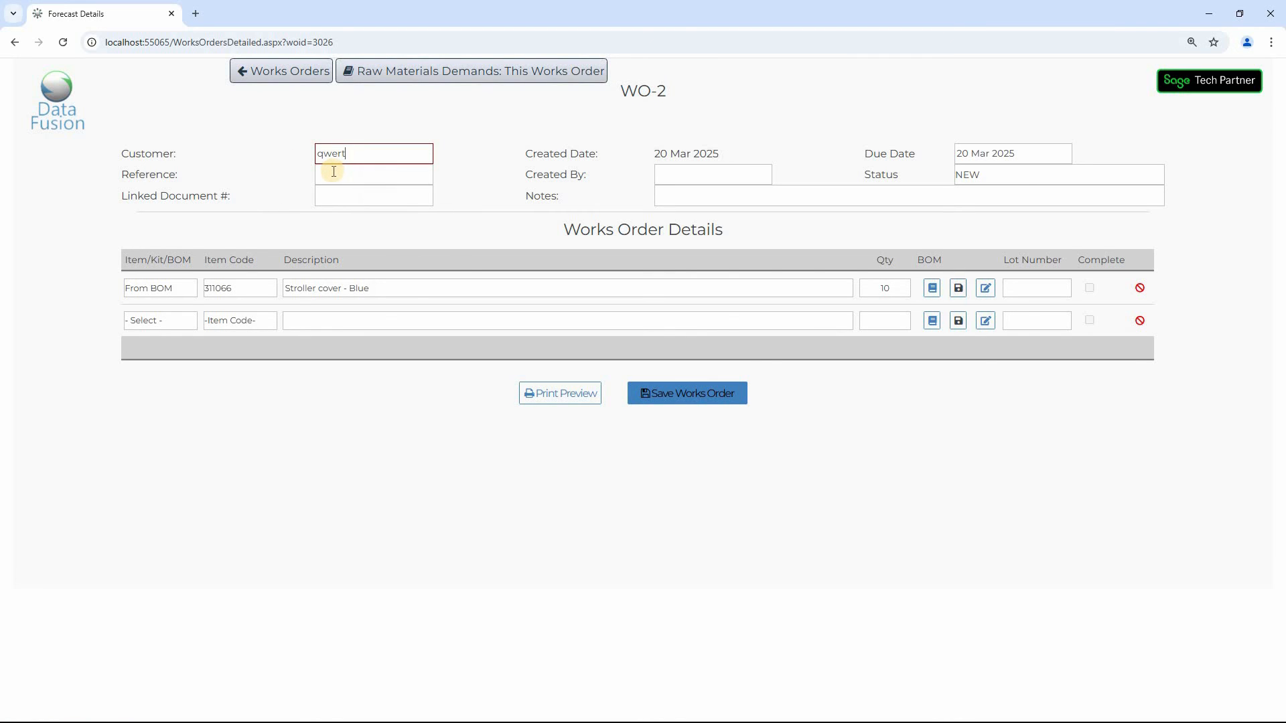
type("y")
left_click(329, 174)
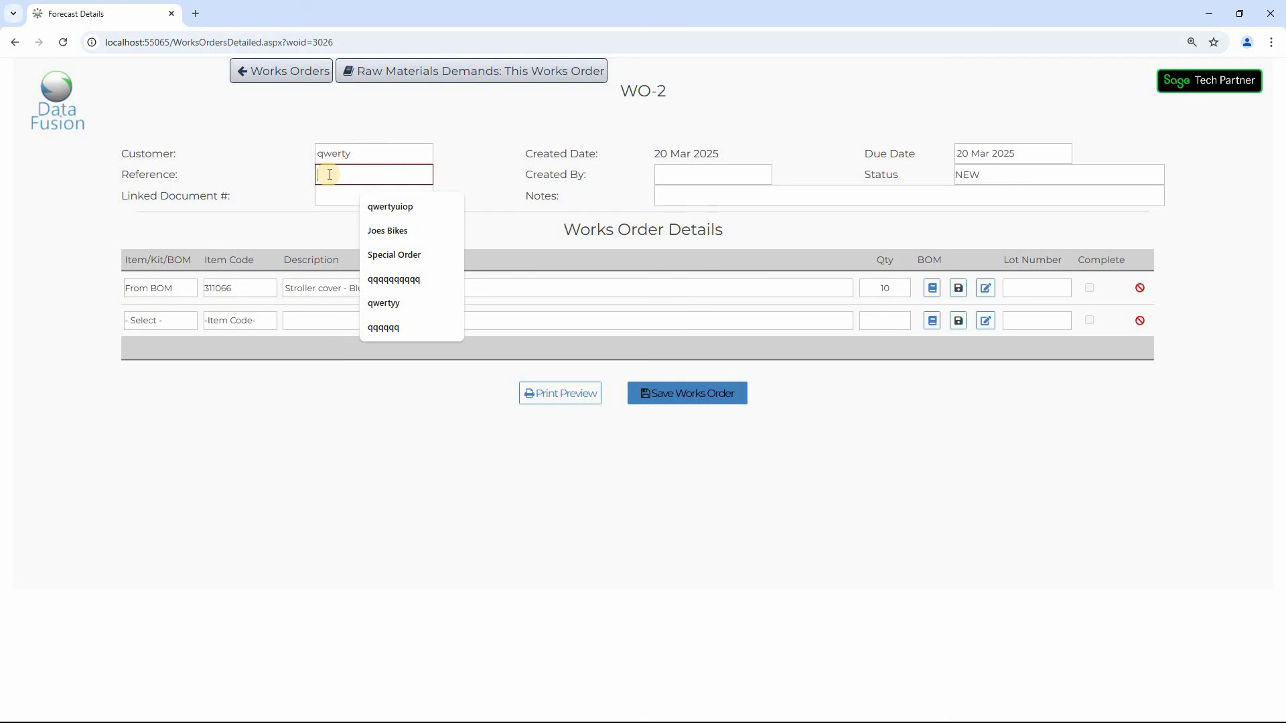
type("Ref 001")
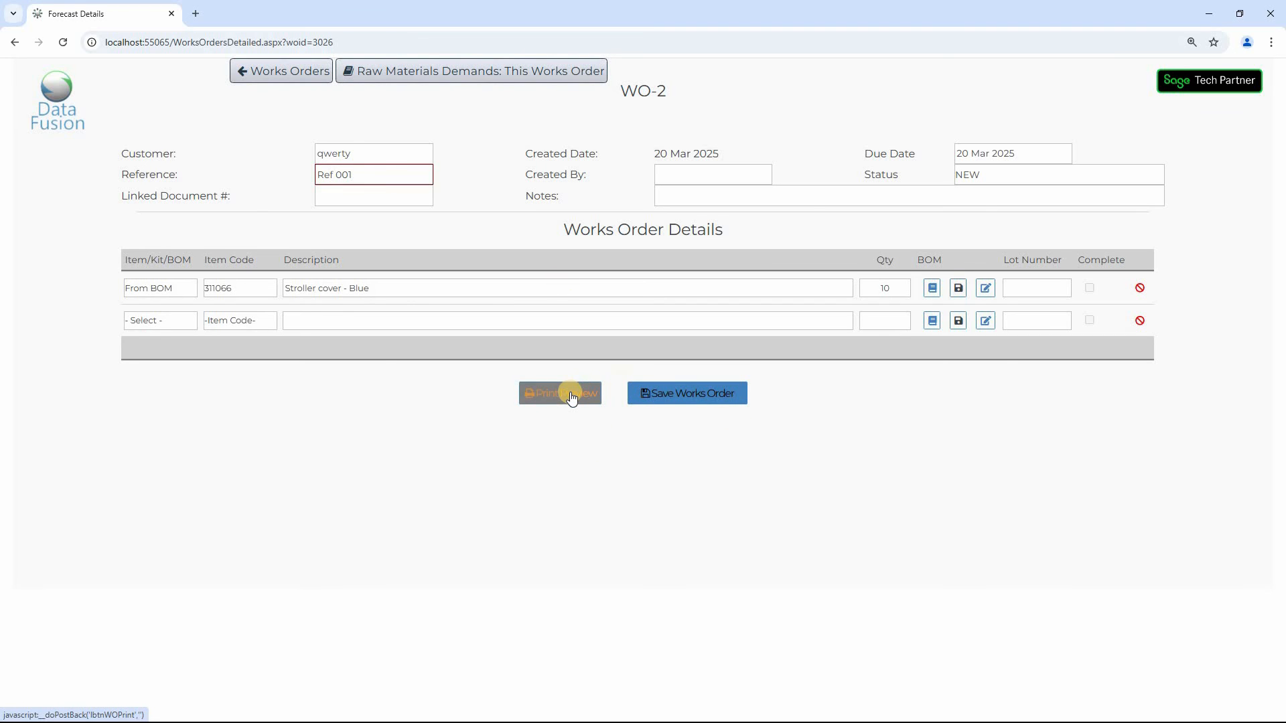
left_click(663, 395)
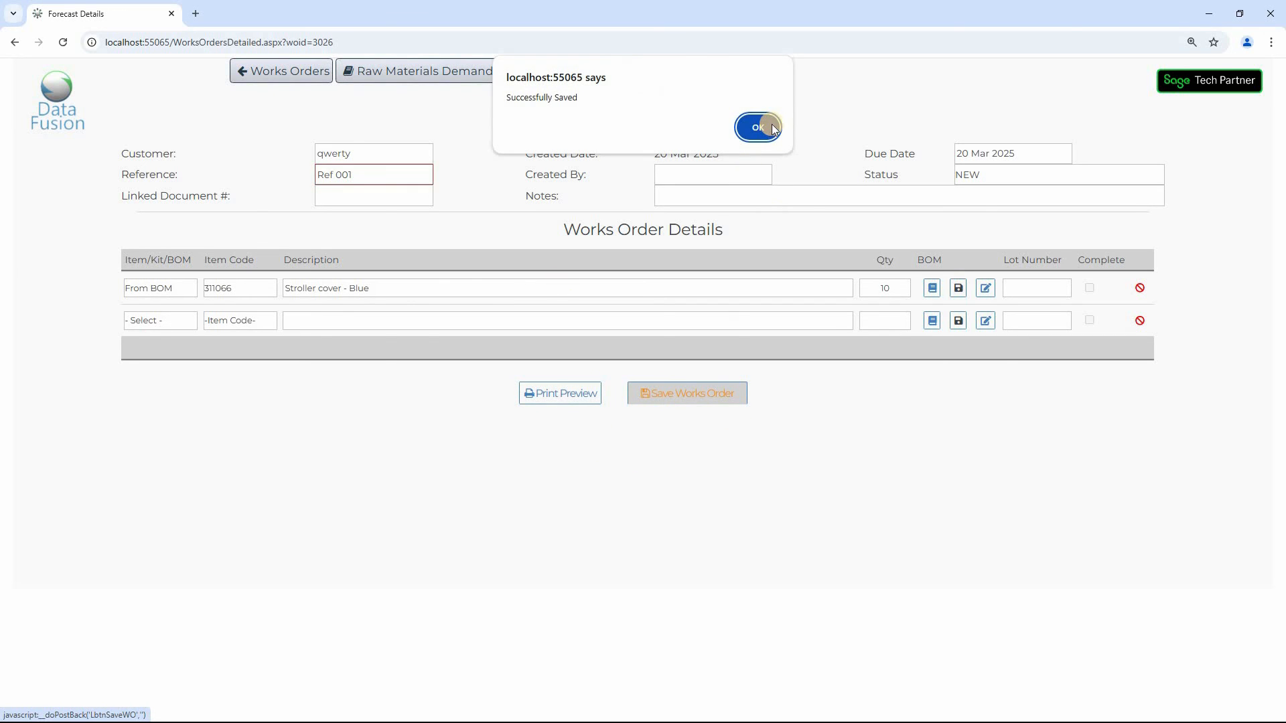
left_click(768, 127)
- Preview the printed works order and examine its finished good, order quantity and the quantity of each raw material
left_click(556, 395)
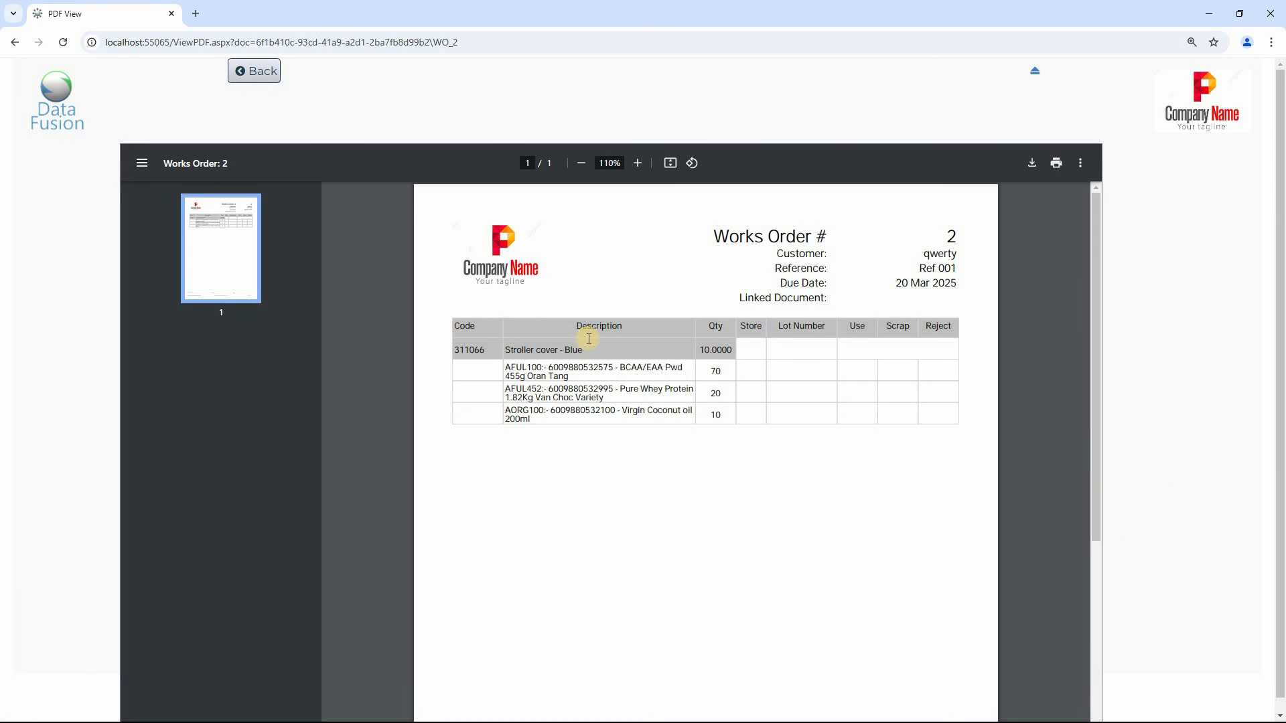
left_click_drag(712, 236, 813, 238)
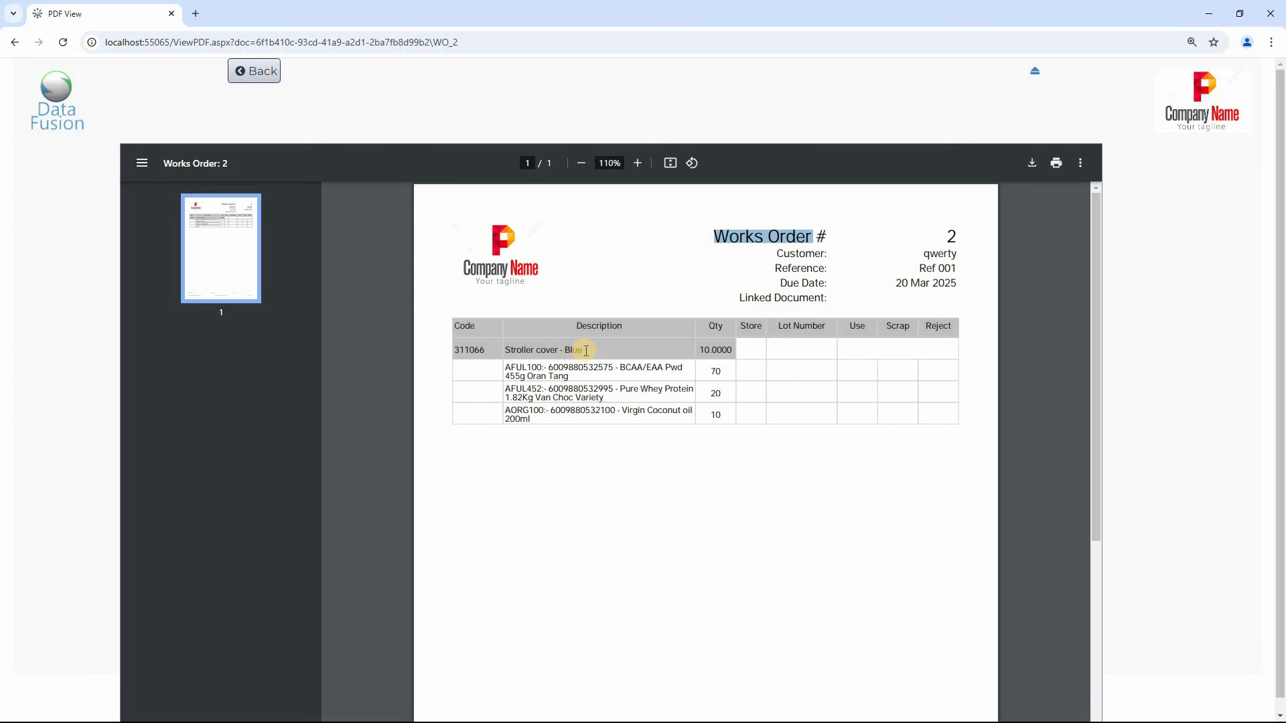
left_click_drag(582, 349, 503, 347)
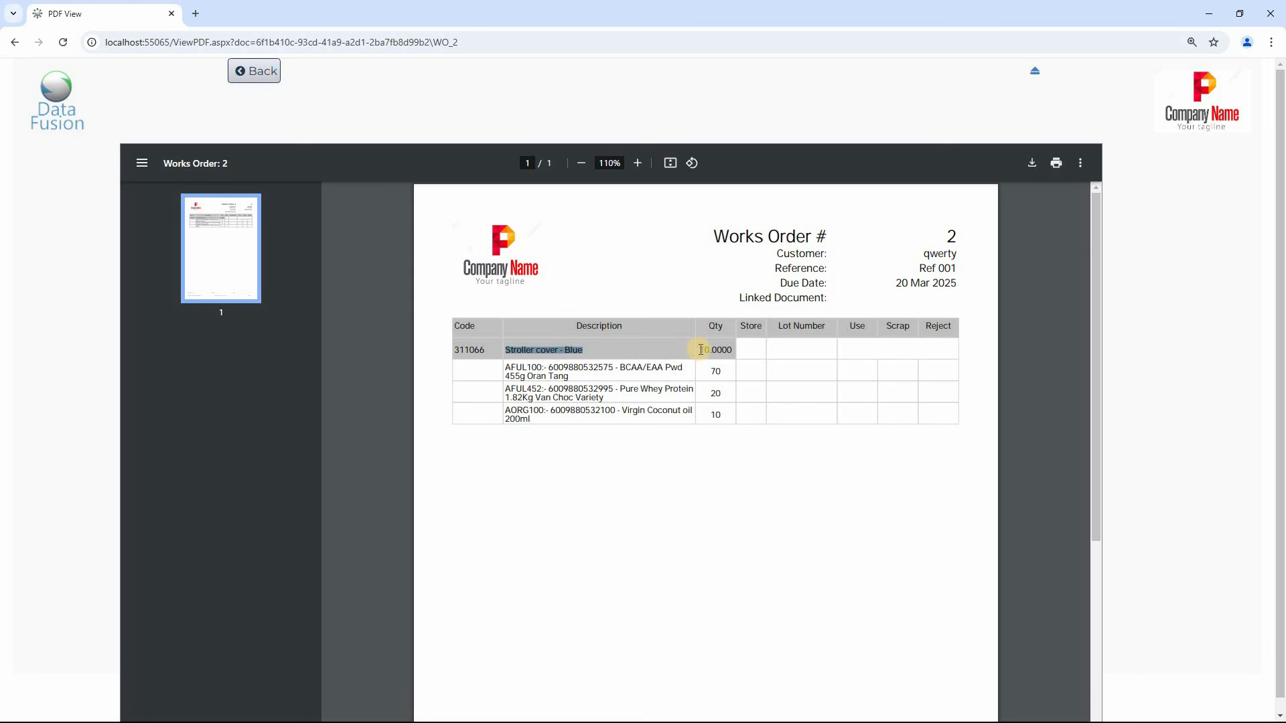
left_click_drag(699, 349, 730, 348)
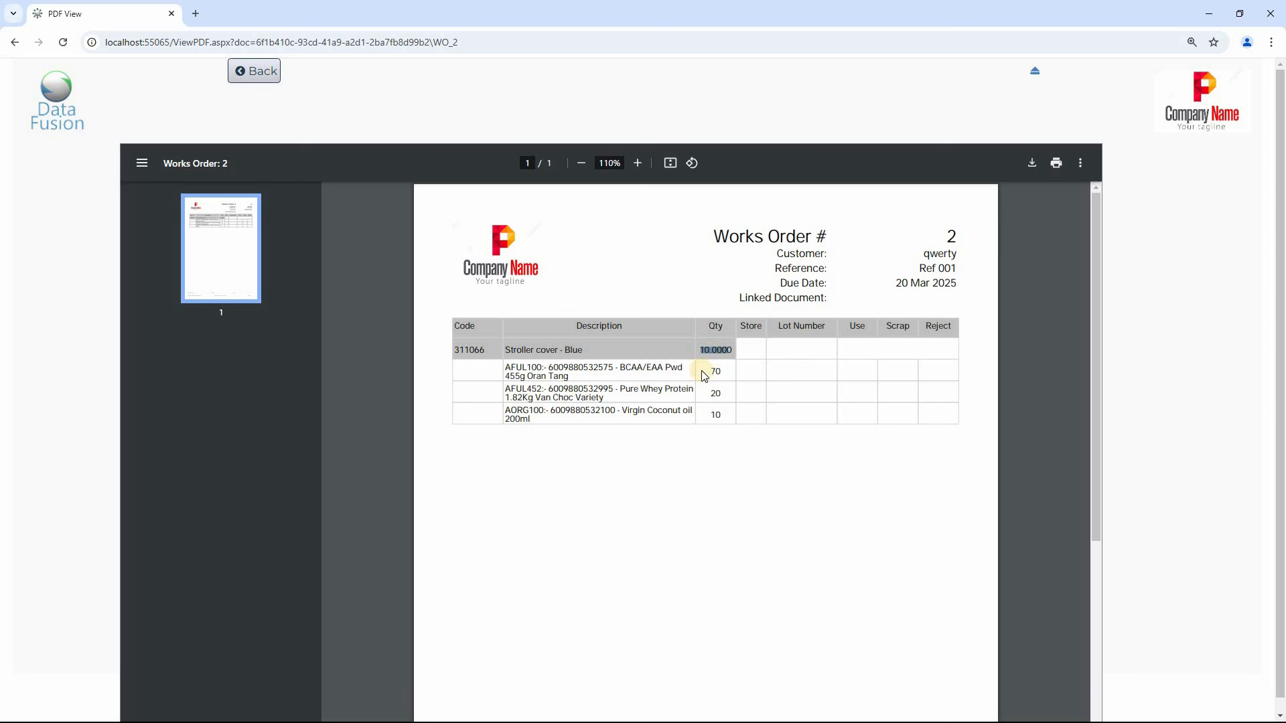
left_click(705, 372)
double_click(714, 393)
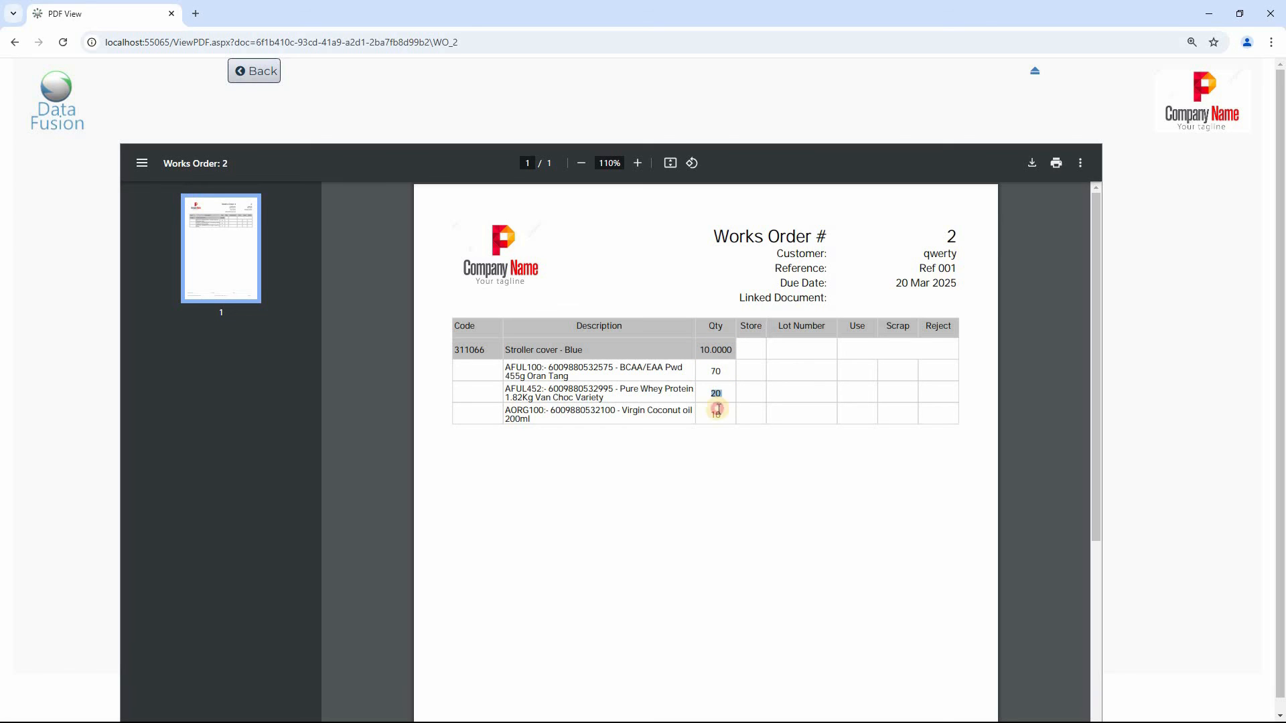
left_click_drag(713, 416, 729, 414)
left_click(807, 346)
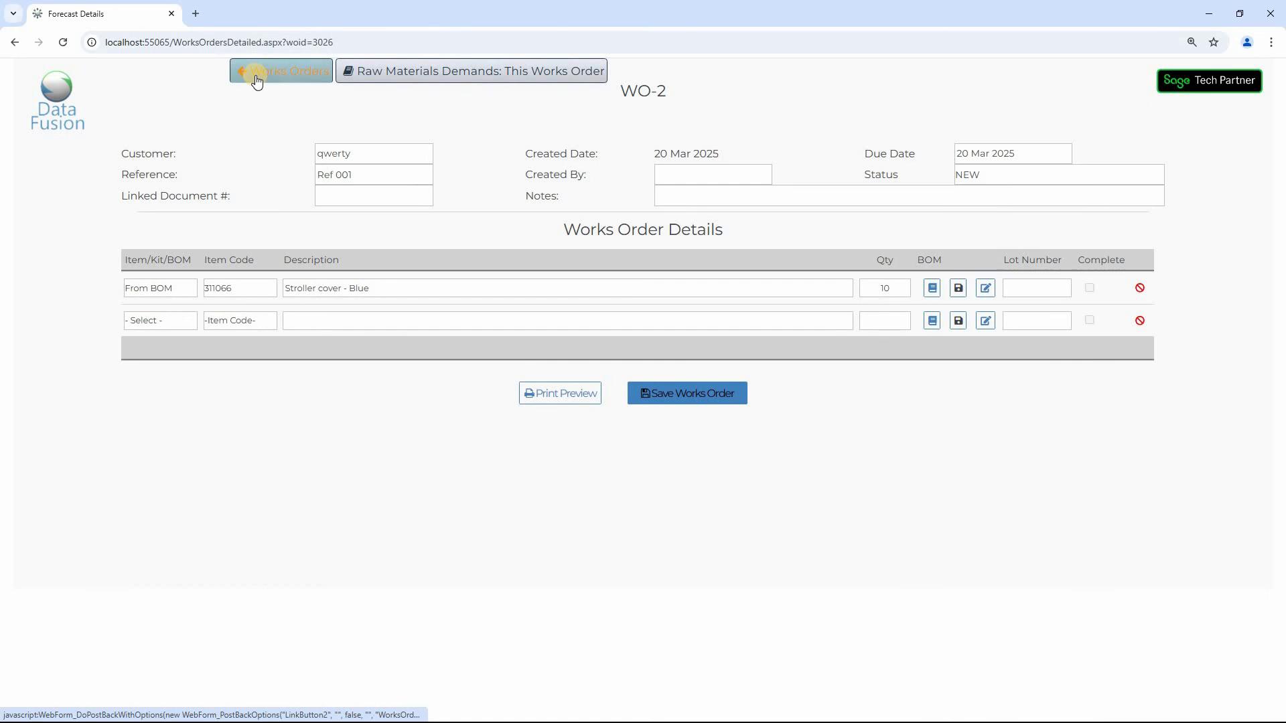
- Return to the works orders list and open Works Order Fulfillment
left_click(286, 72)
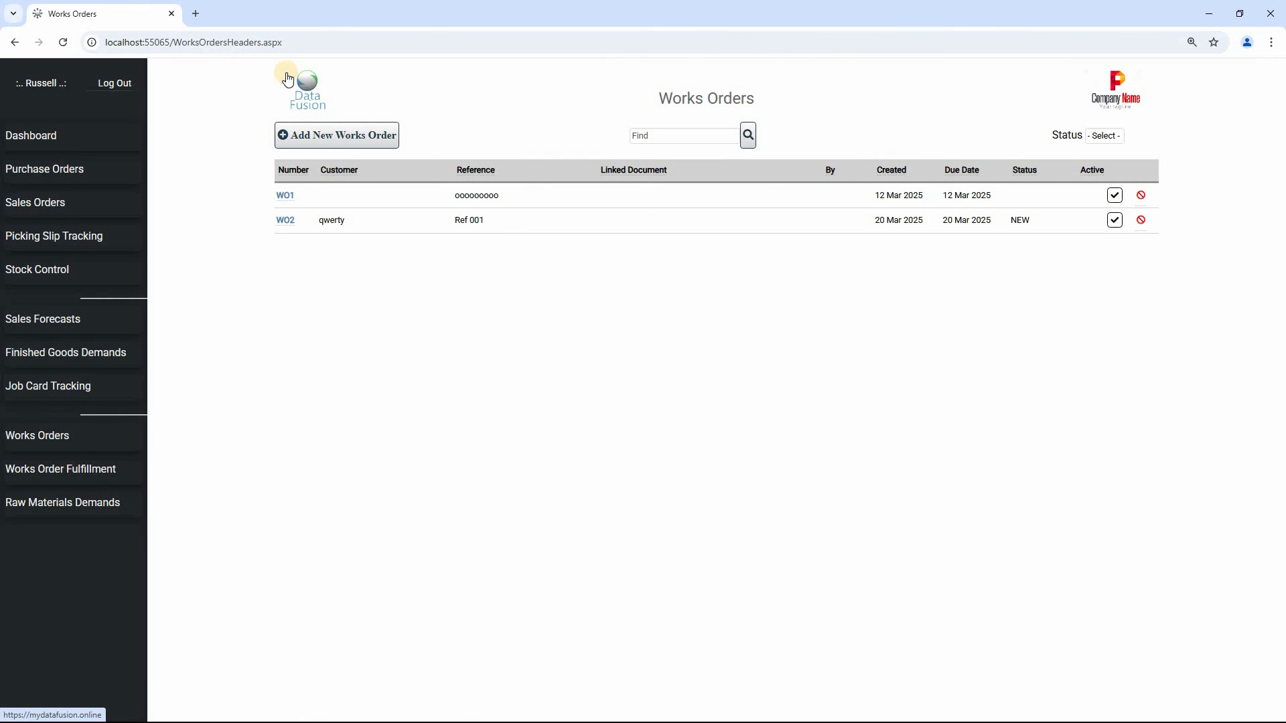
left_click(79, 480)
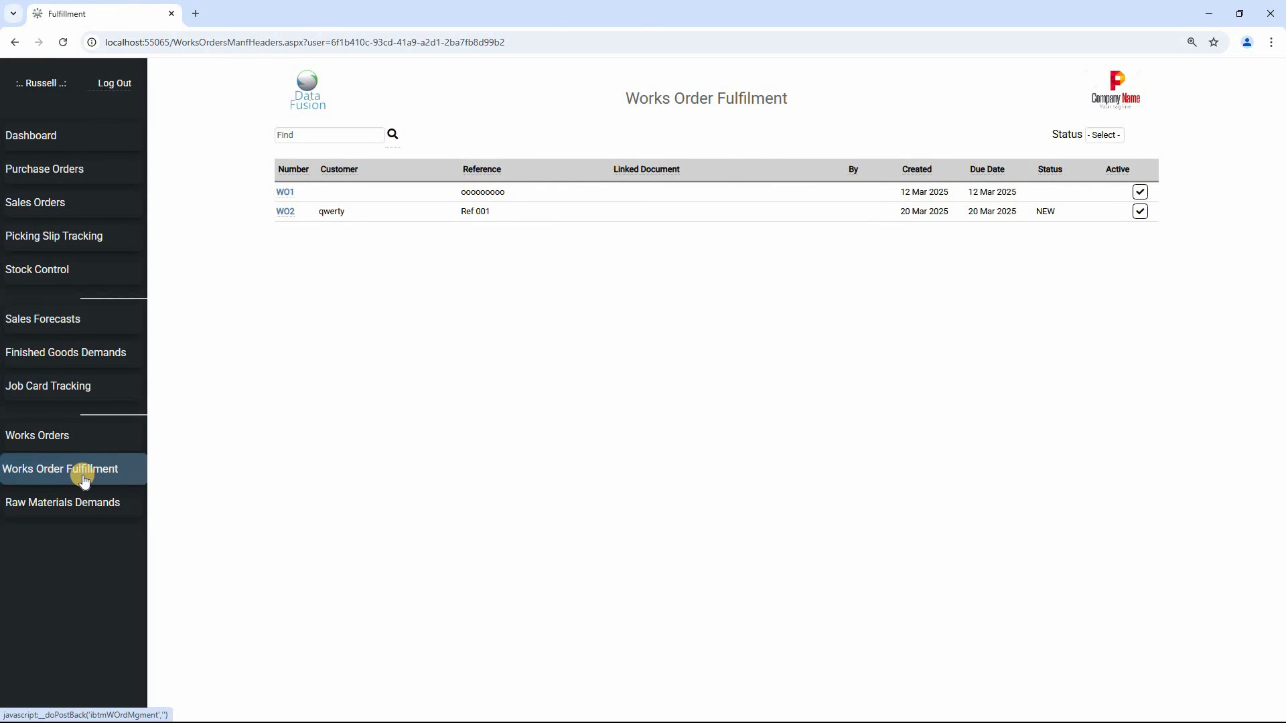
left_click(82, 476)
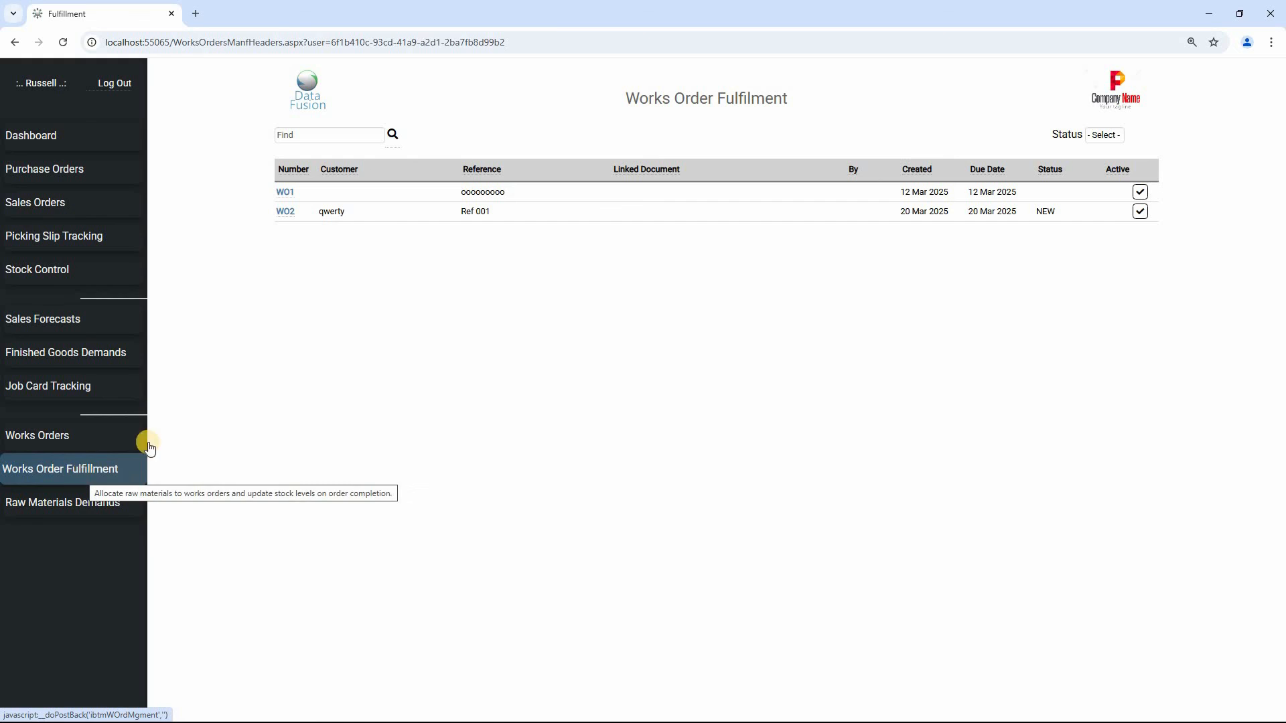